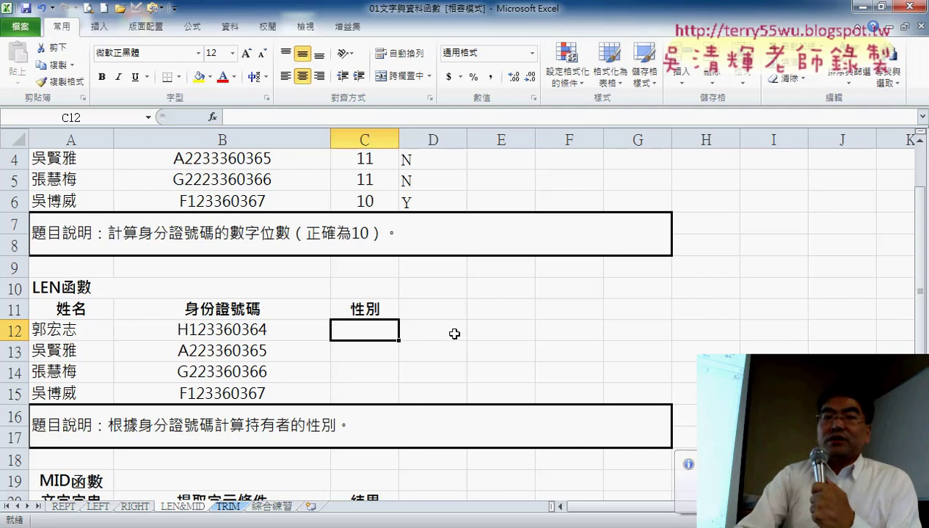
Step: Scroll down the LEN&MID sheet to the 性別 exercise with its ID numbers and empty gender column
scroll(528, 317, "down", 1)
scroll(527, 317, "down", 1)
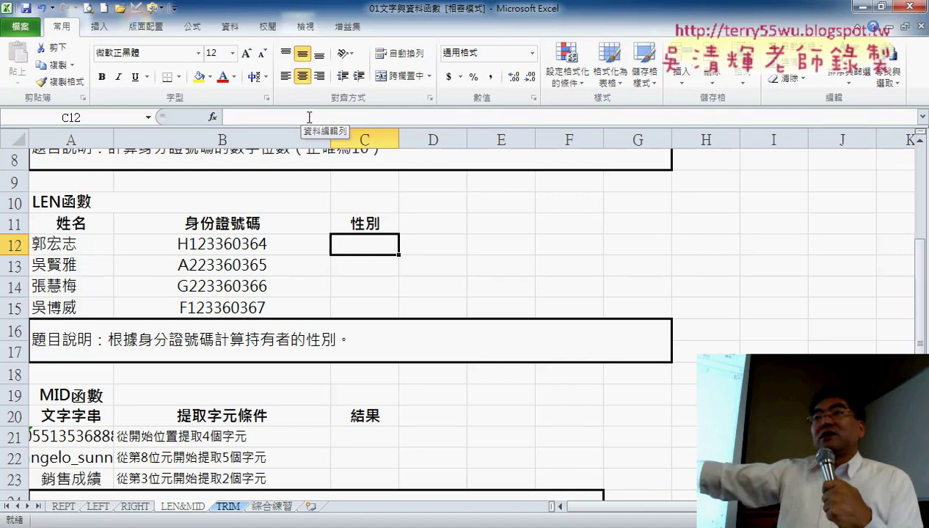
Step: Build =MID(B12,2,1) in C12 from the Text functions, previewing a result of 1
left_click(213, 118)
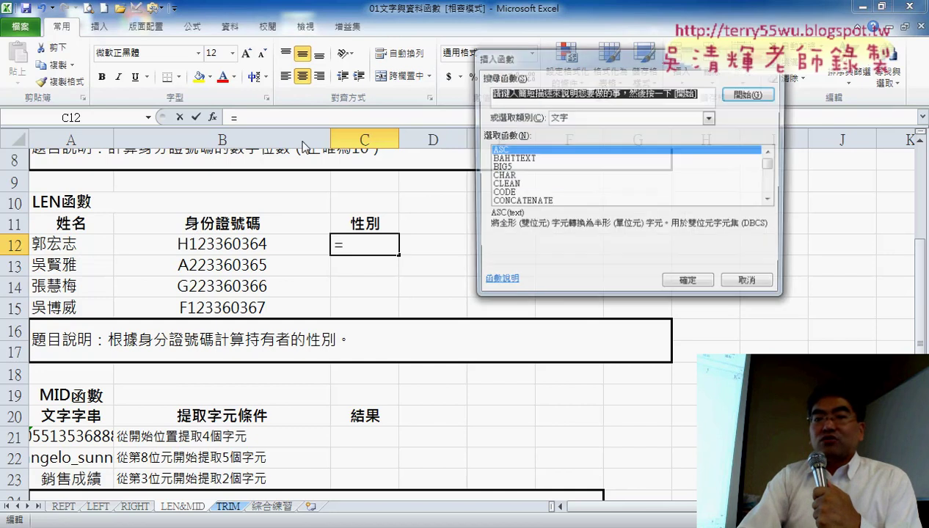
mouse_move(770, 165)
left_mouse_down()
mouse_move(771, 187)
mouse_move(772, 176)
left_mouse_up()
left_click(542, 203)
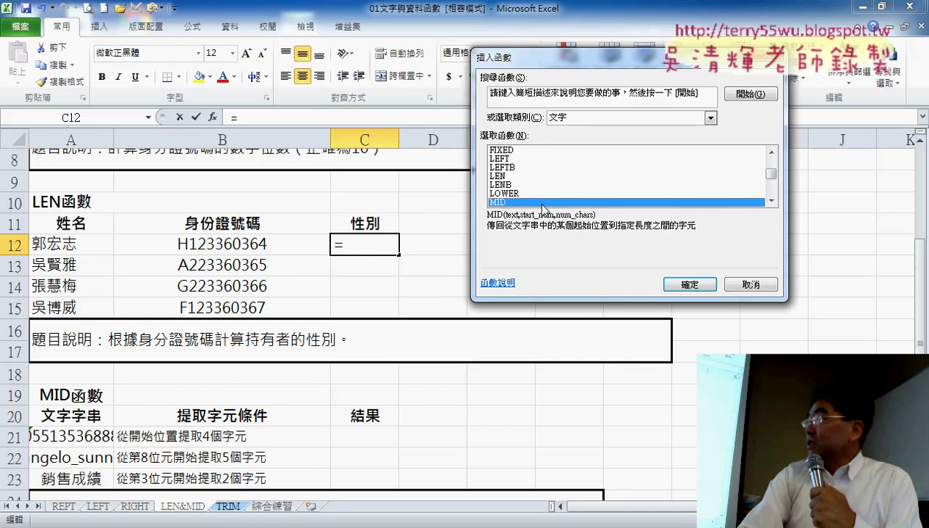
left_click(690, 285)
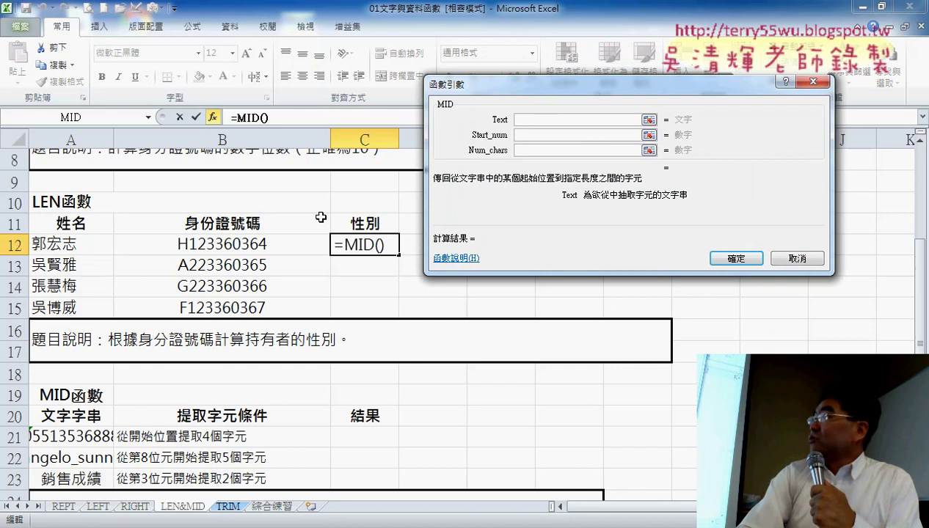
left_click(260, 247)
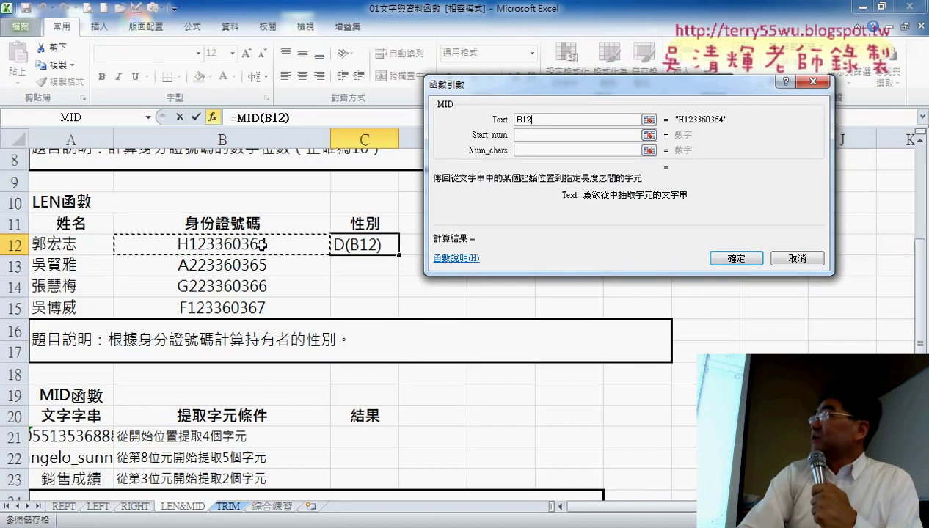
left_click(525, 136)
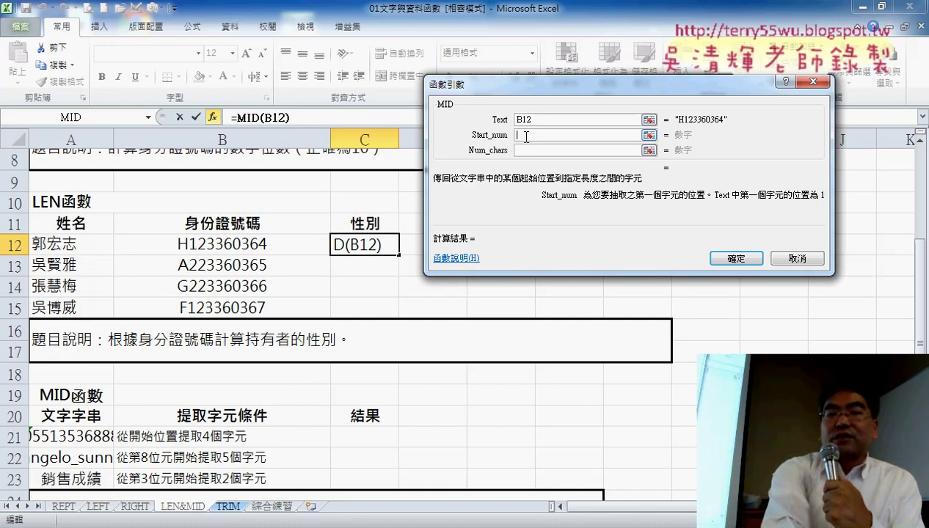
type("2")
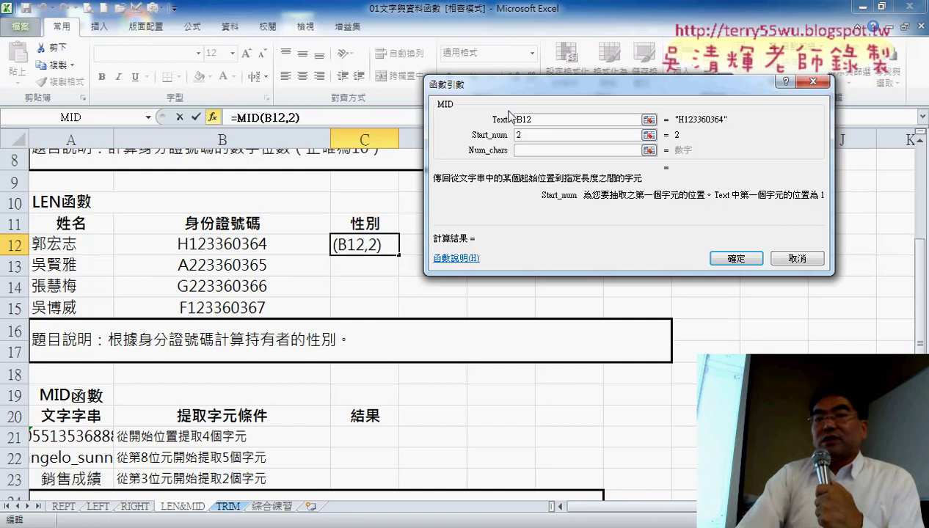
left_click(527, 153)
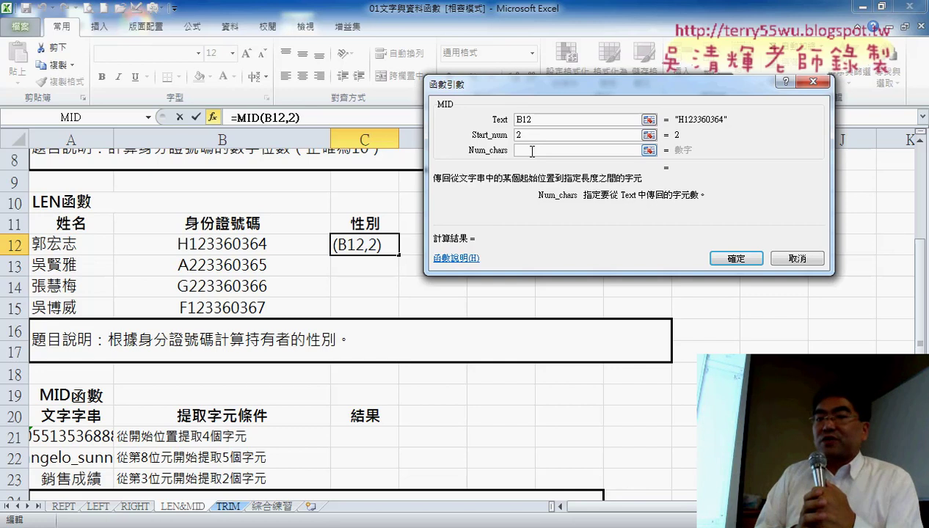
type("1")
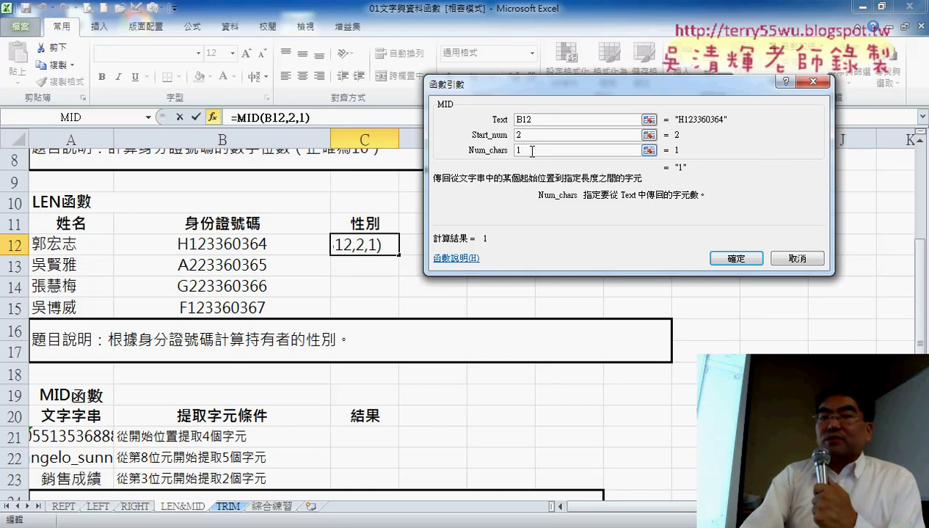
left_click_drag(539, 99, 298, 52)
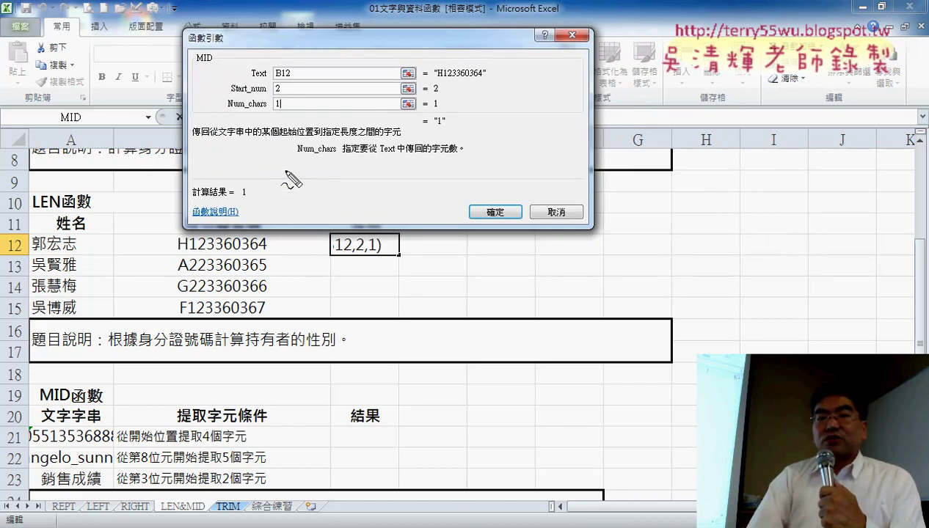
left_click_drag(189, 68, 230, 58)
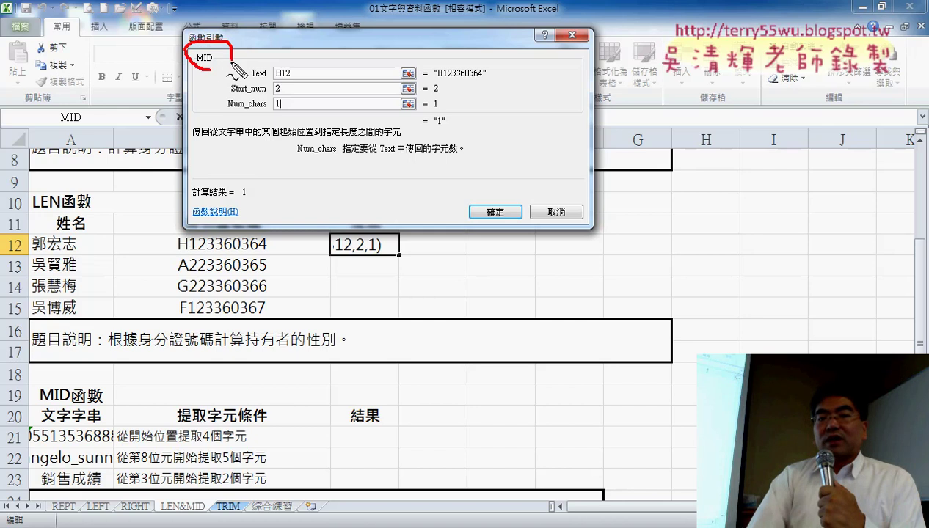
left_click_drag(438, 137, 470, 123)
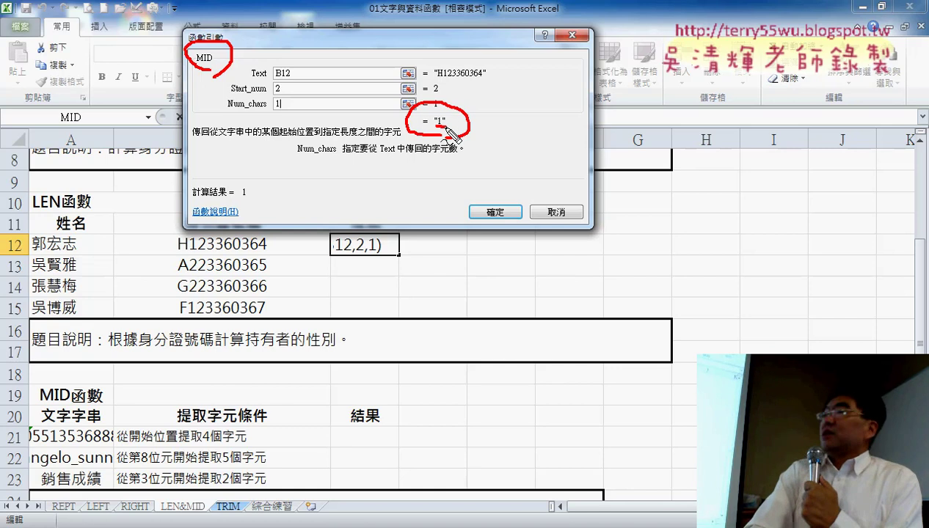
left_click_drag(432, 126, 449, 129)
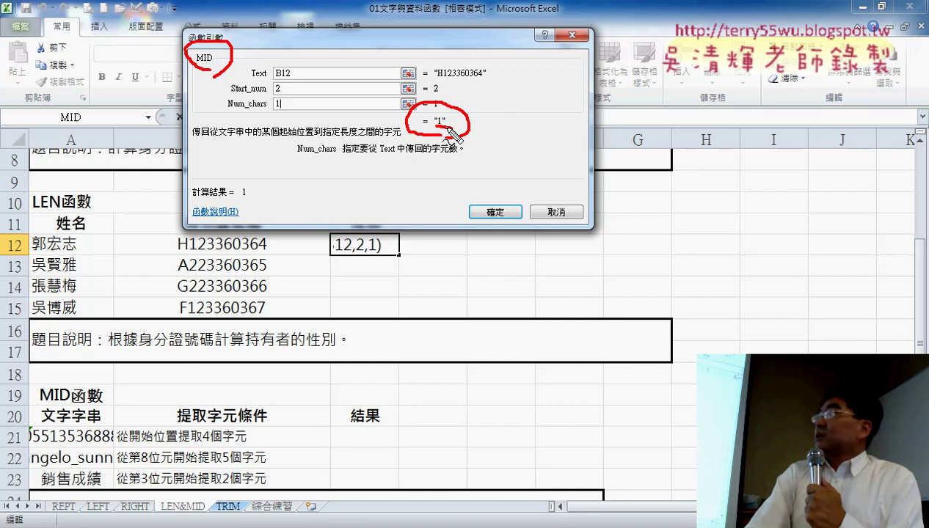
left_click_drag(551, 113, 551, 141)
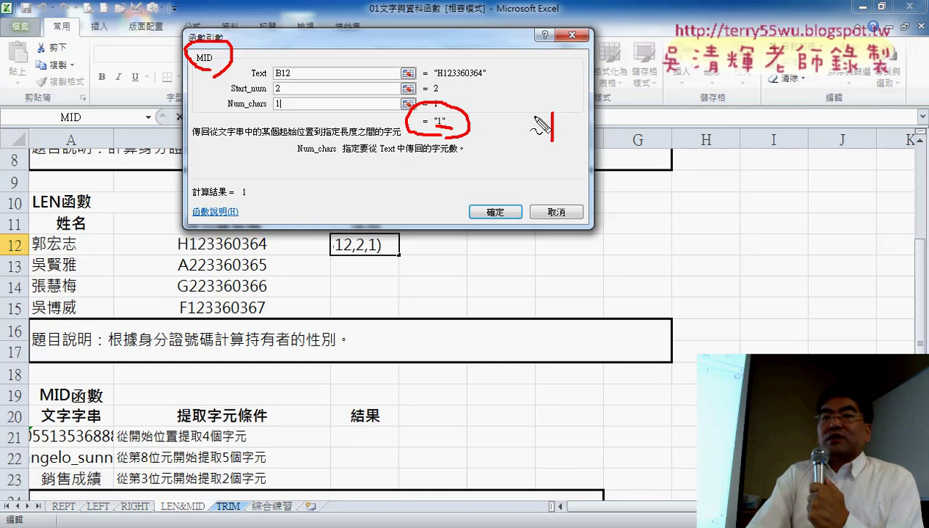
mouse_move(492, 120)
left_mouse_down()
mouse_move(522, 119)
mouse_move(508, 156)
left_mouse_up()
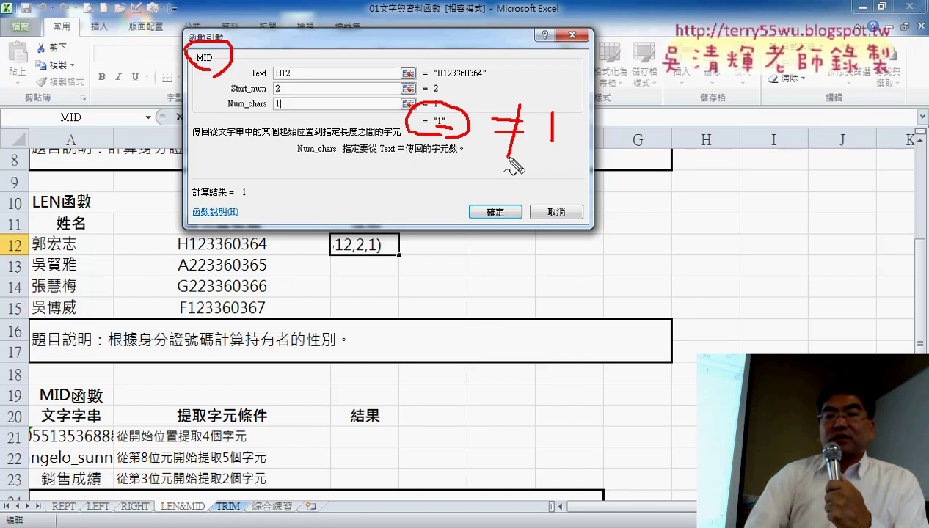
key("Escape")
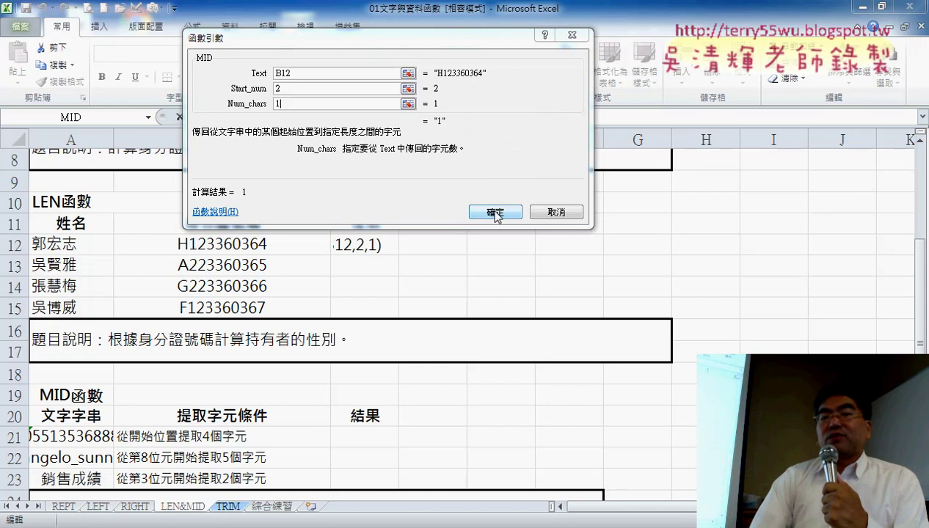
Step: Confirm the MID formula in C12, then cut MID(B12,2,1) out of it, leaving only =
left_click(491, 212)
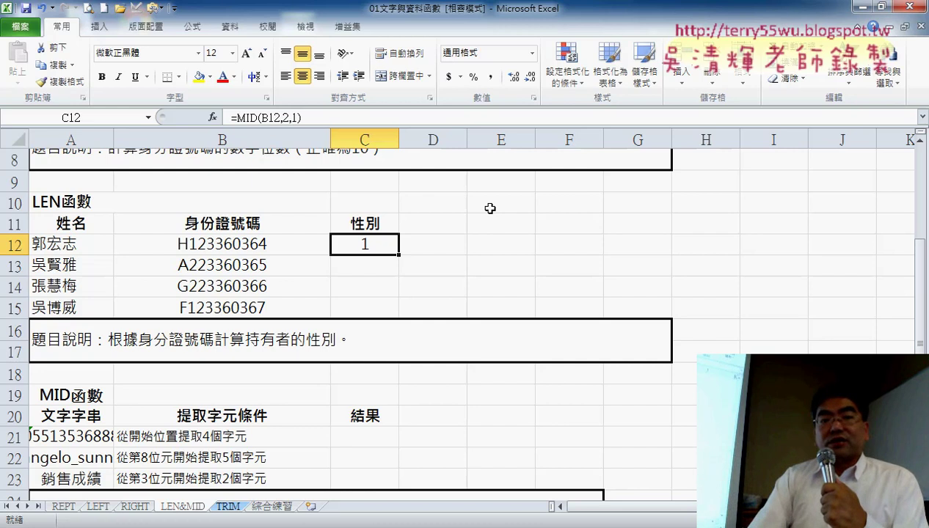
double_click(253, 118)
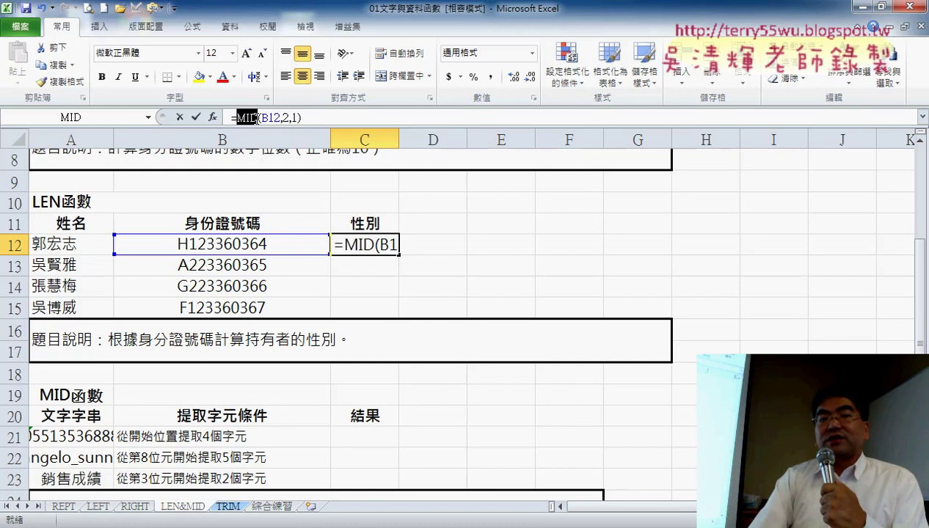
left_click_drag(255, 118, 289, 119)
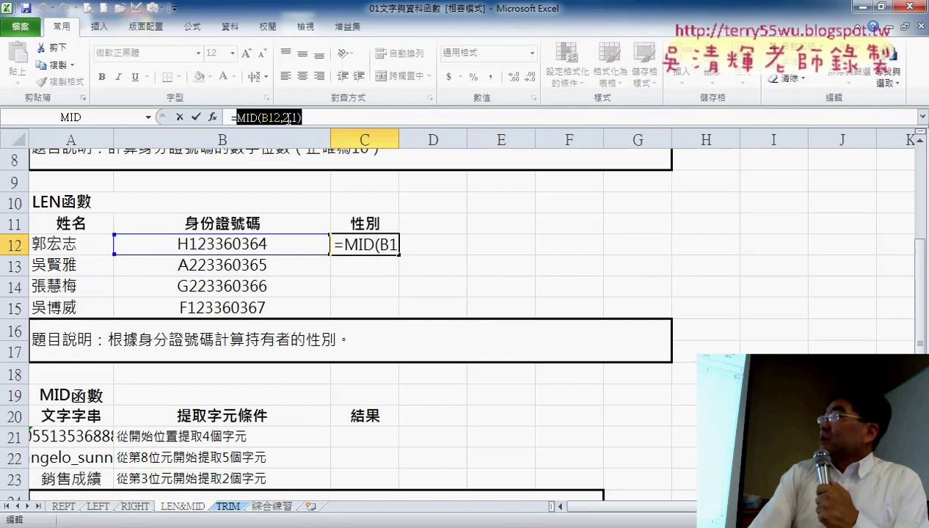
right_click(289, 120)
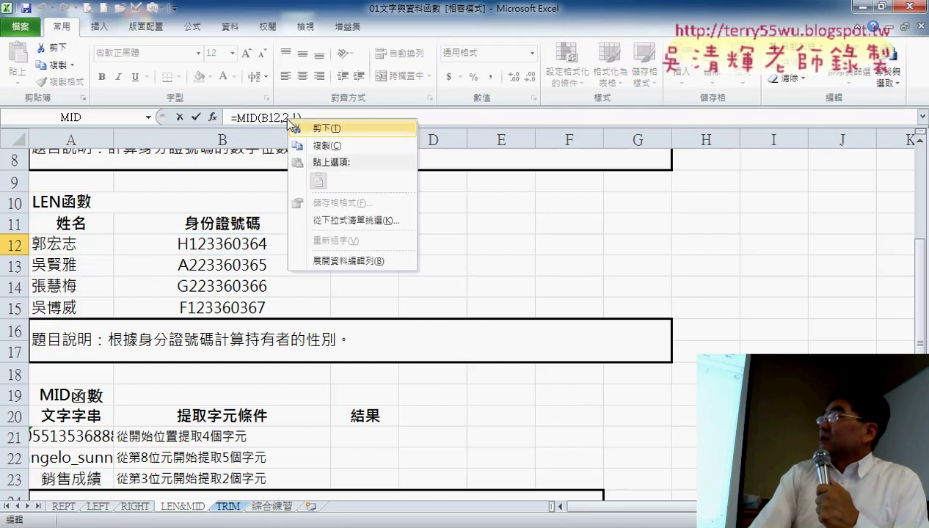
left_click(311, 129)
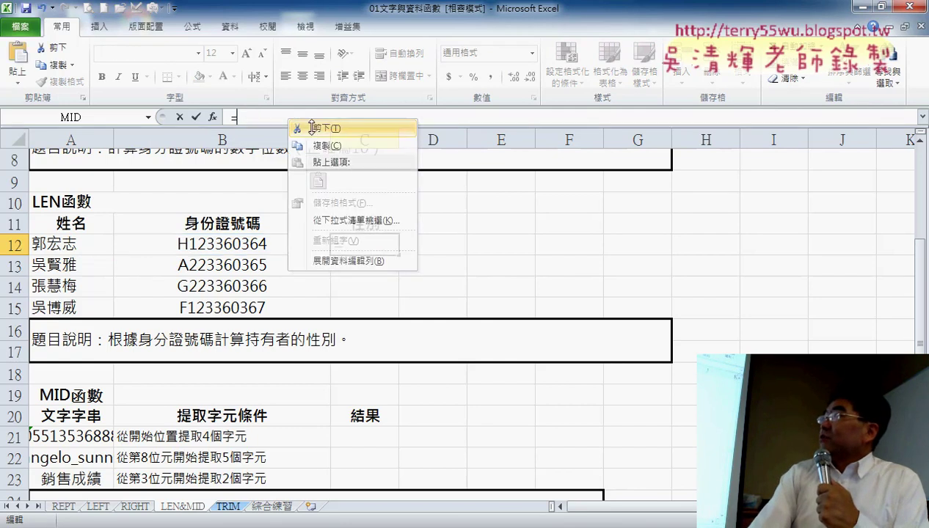
Step: Insert an IF function from the Logical category and paste MID(B12,2,1) as its condition
left_click(212, 118)
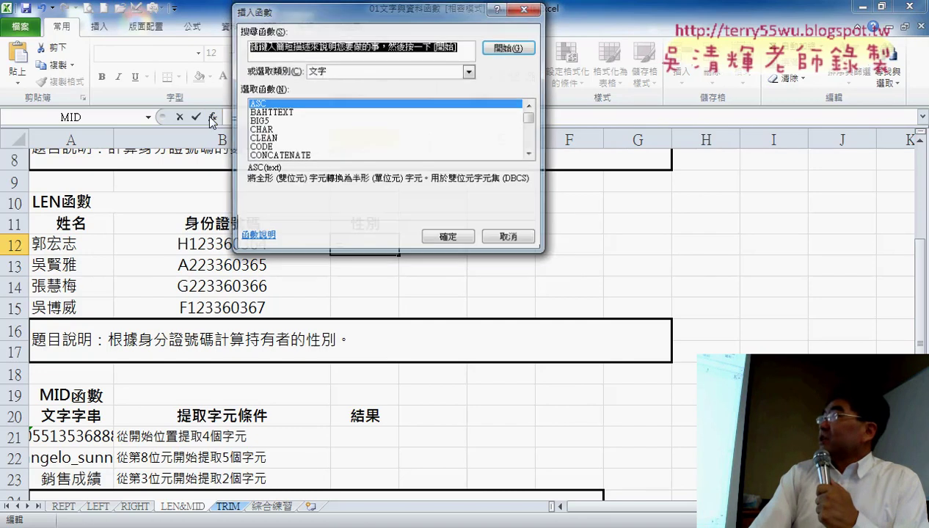
left_click(373, 72)
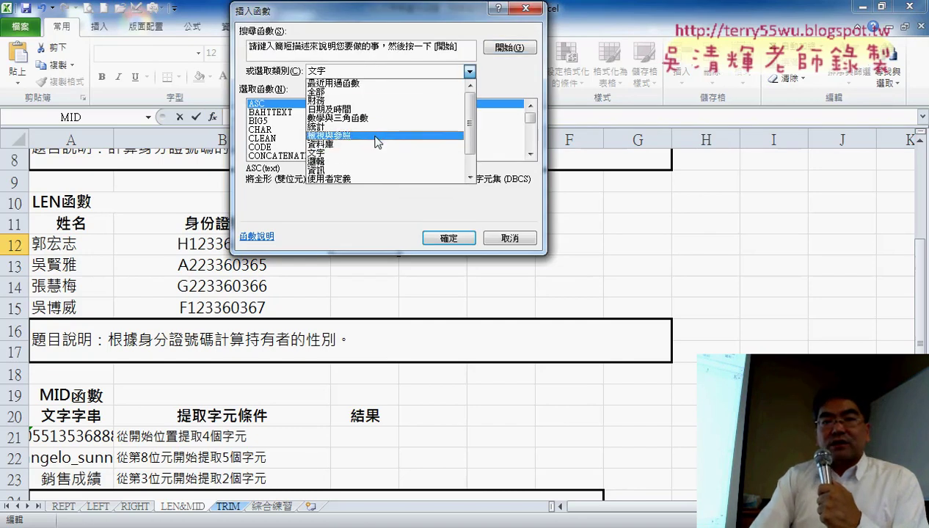
left_click(376, 162)
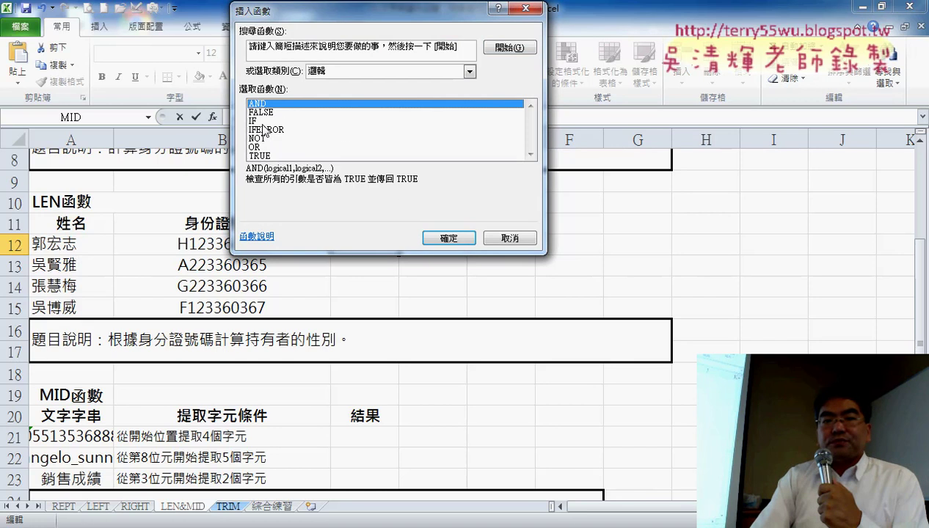
double_click(263, 123)
left_click_drag(325, 29, 476, 126)
right_click(440, 150)
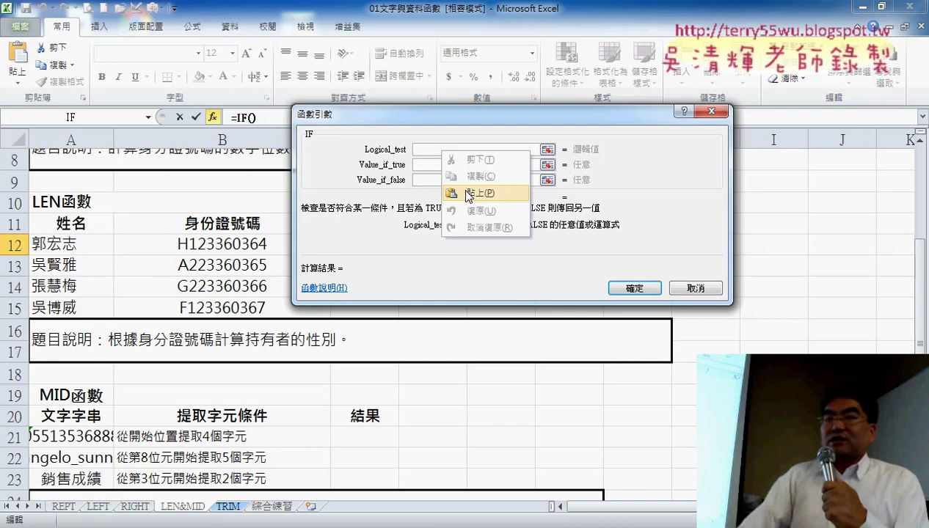
left_click(468, 194)
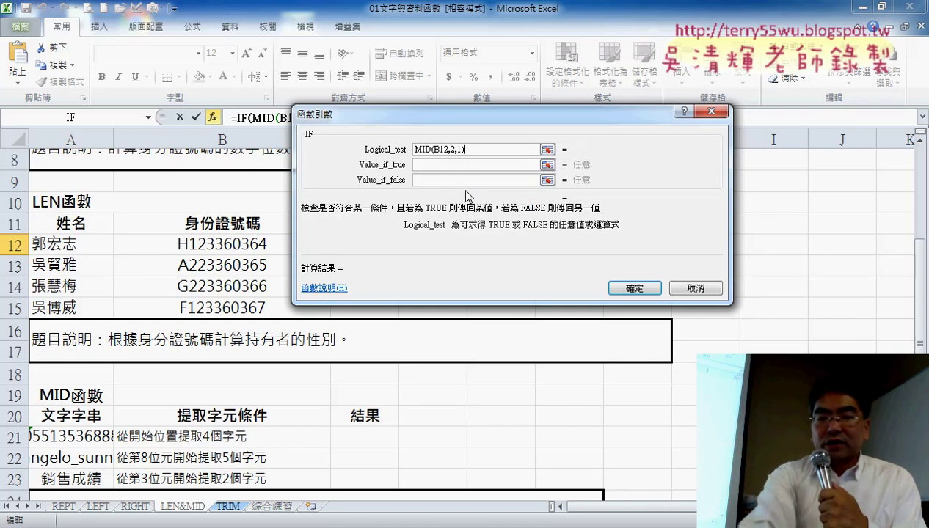
Step: Complete the IF as MID(B12,2,1)=1 with results "男" and "女", and apply it to C12
type("=1")
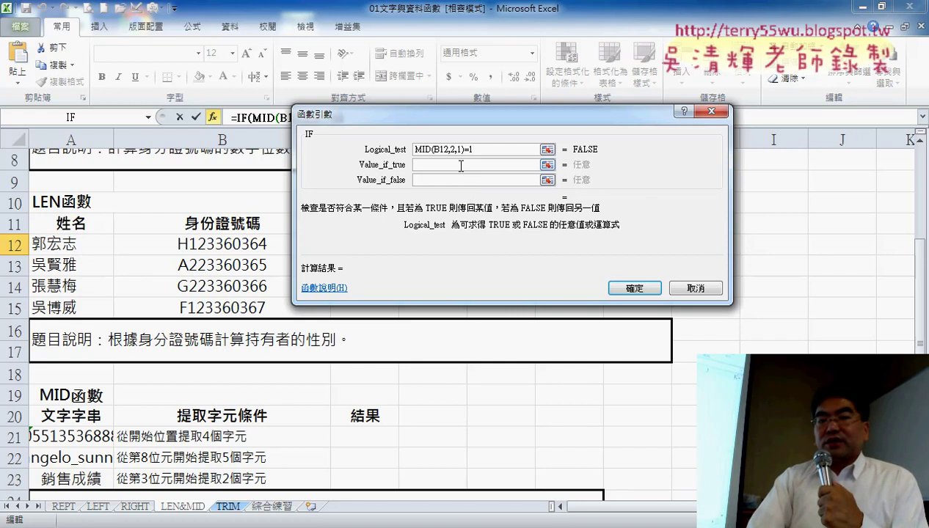
left_click(460, 165)
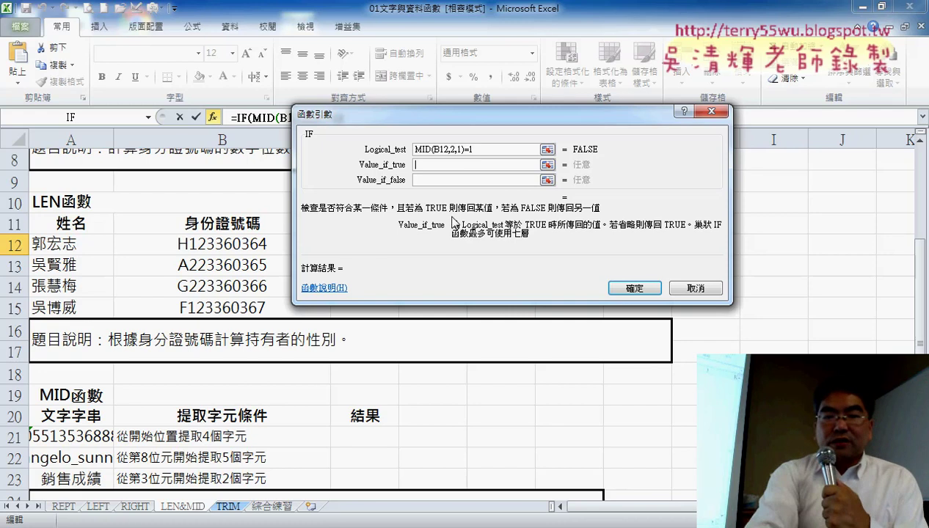
type("南")
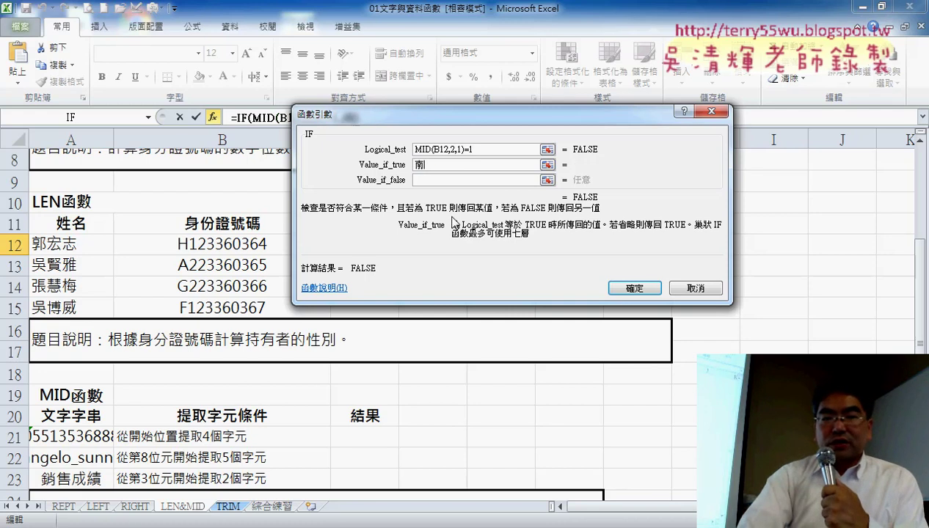
key("Down")
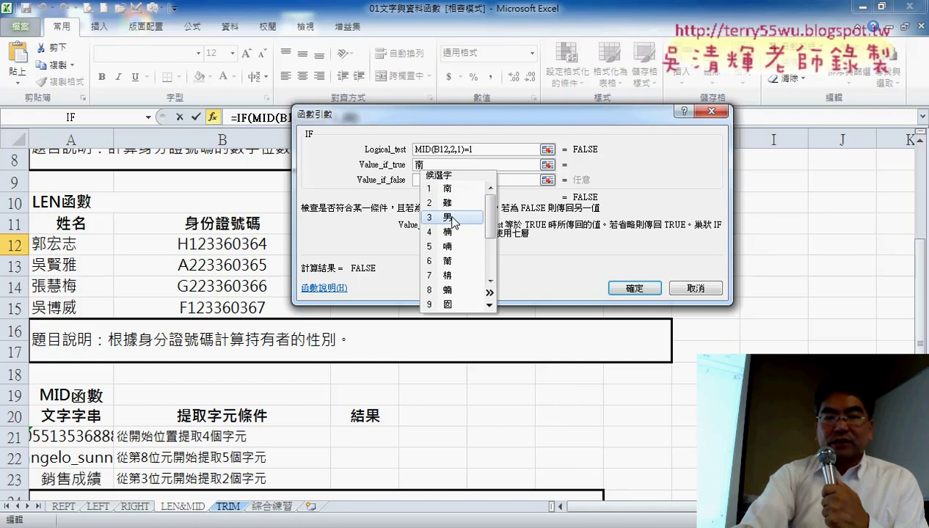
left_click(447, 217)
key("Tab")
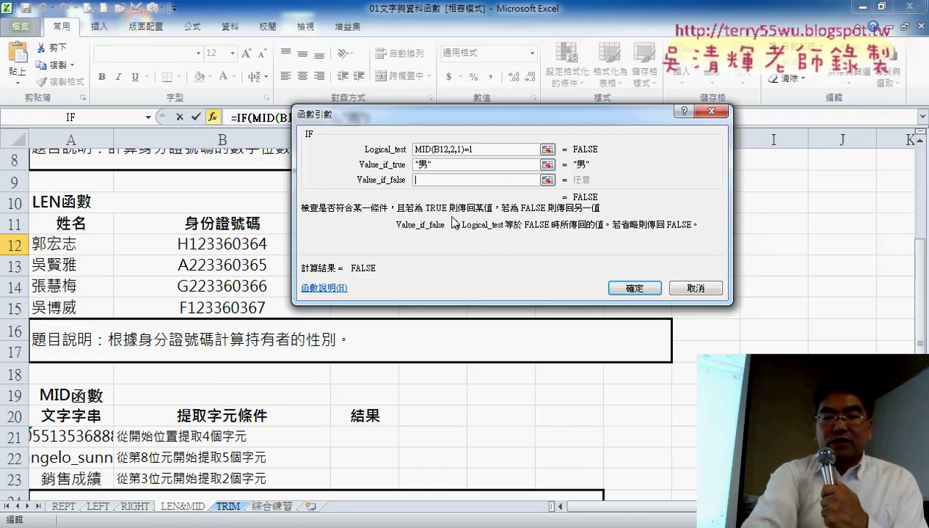
type("女")
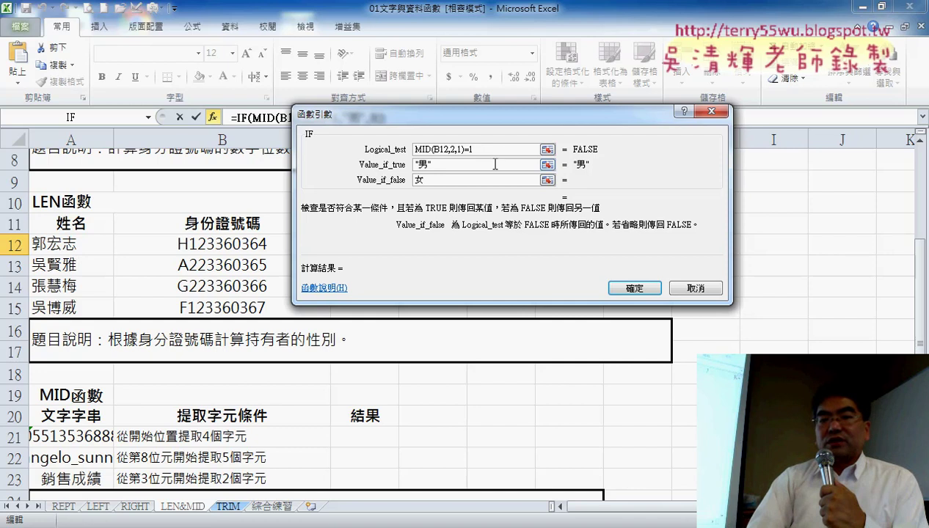
left_click(630, 287)
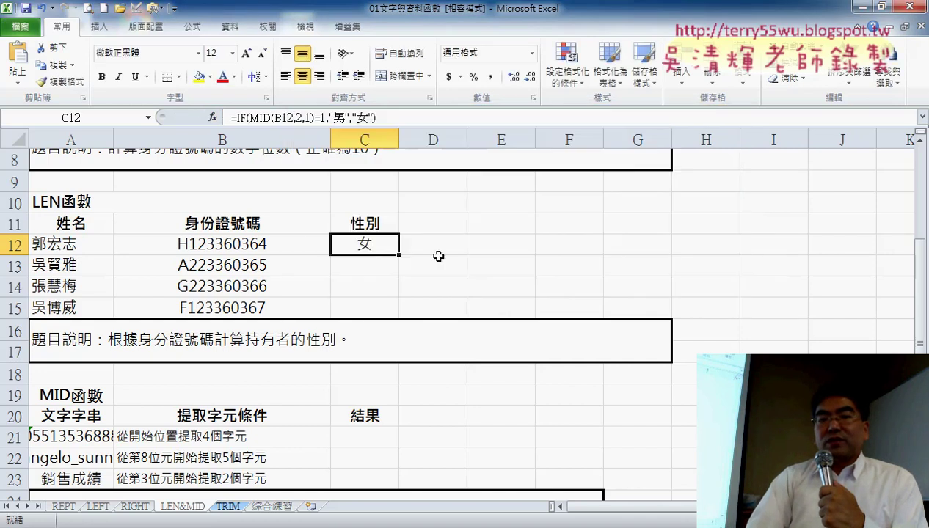
Step: Fill the IF formula down to C15, all showing 女, and reopen C12's IF arguments
left_click_drag(400, 255, 403, 307)
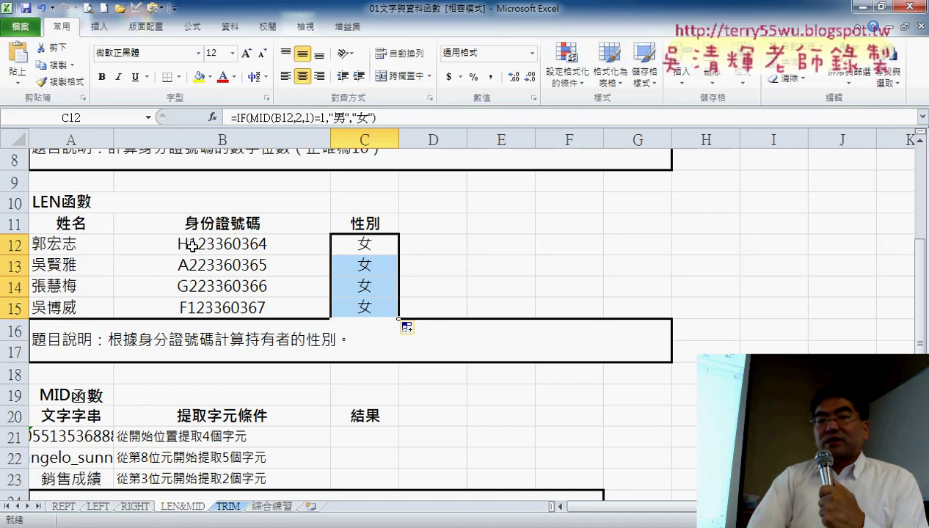
left_click(378, 245)
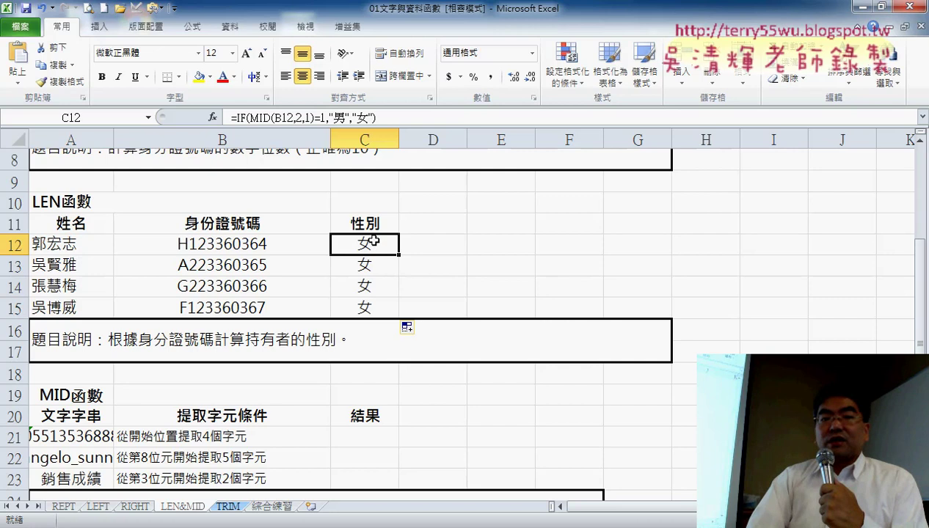
left_click(245, 117)
Step: Change C12's test to compare against the text "1", so C12 displays 男
left_click(213, 118)
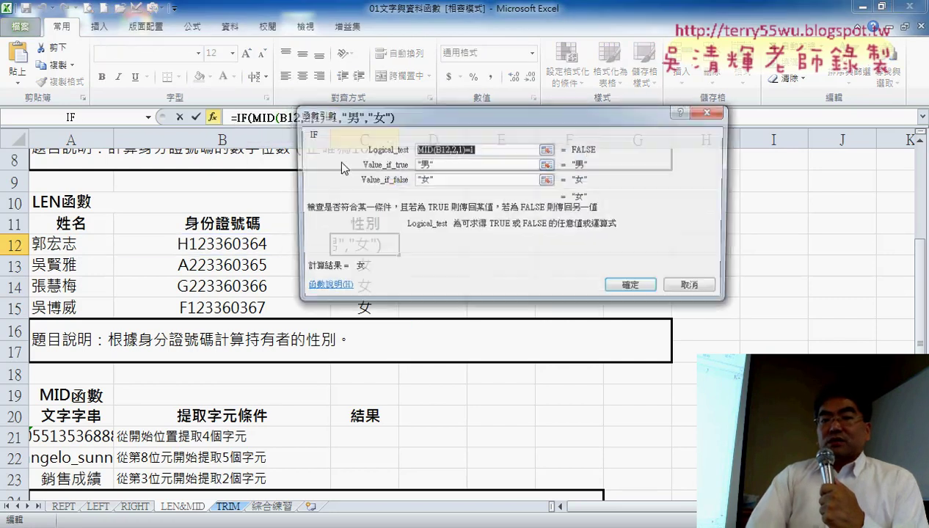
left_click(511, 151)
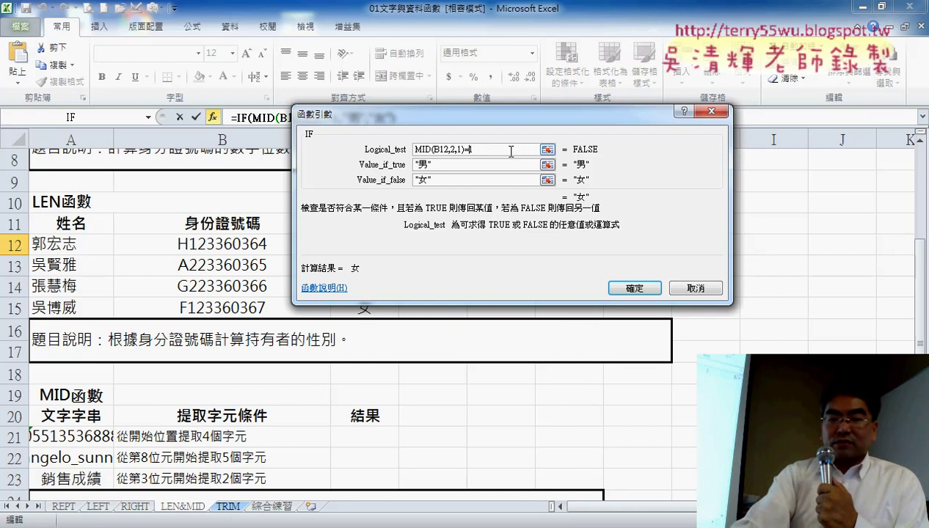
type("\"1")
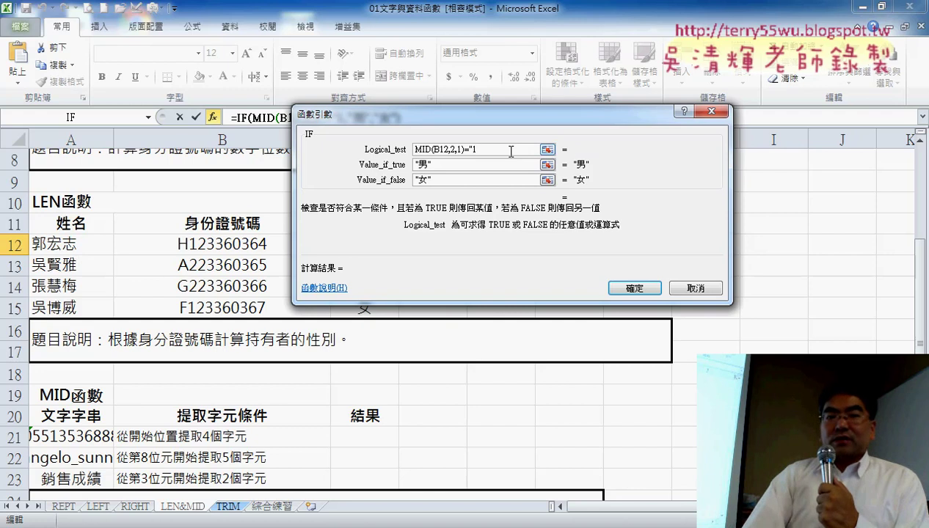
type("\"")
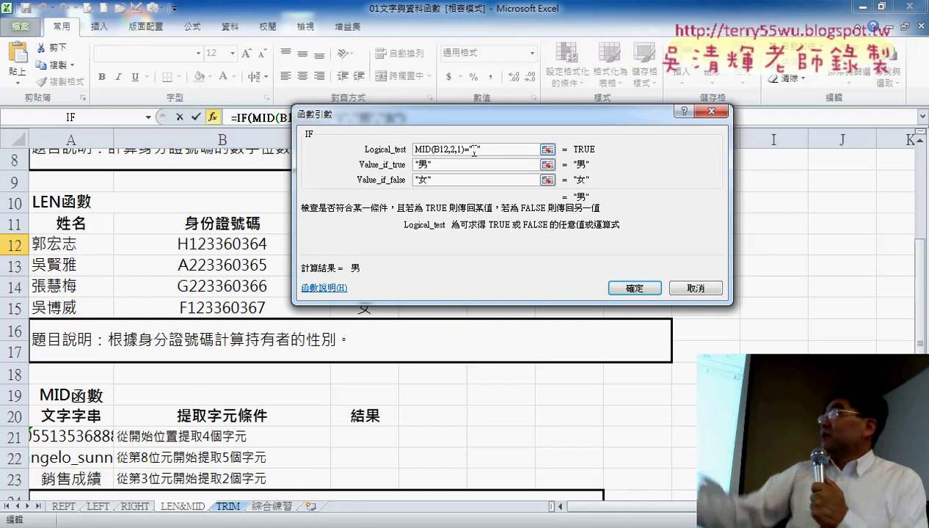
left_click_drag(468, 150, 482, 150)
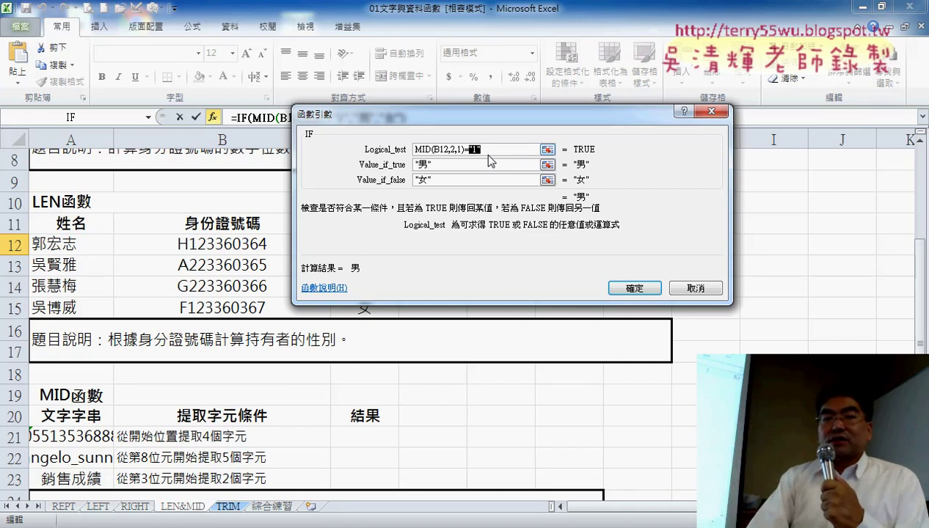
left_click(630, 288)
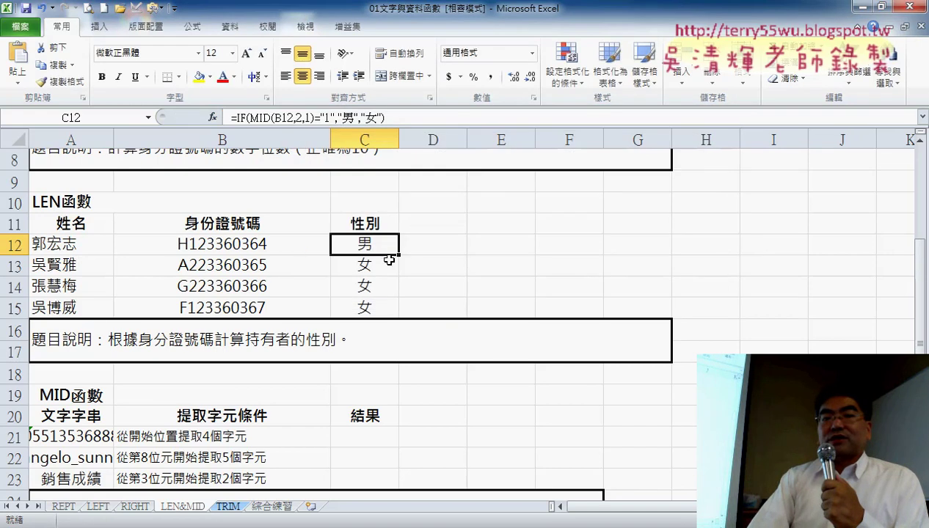
Step: Fill the corrected formula to C15 (男, 女, 女, 男) and reopen C12's IF arguments with "1" highlighted
left_click_drag(397, 257, 396, 315)
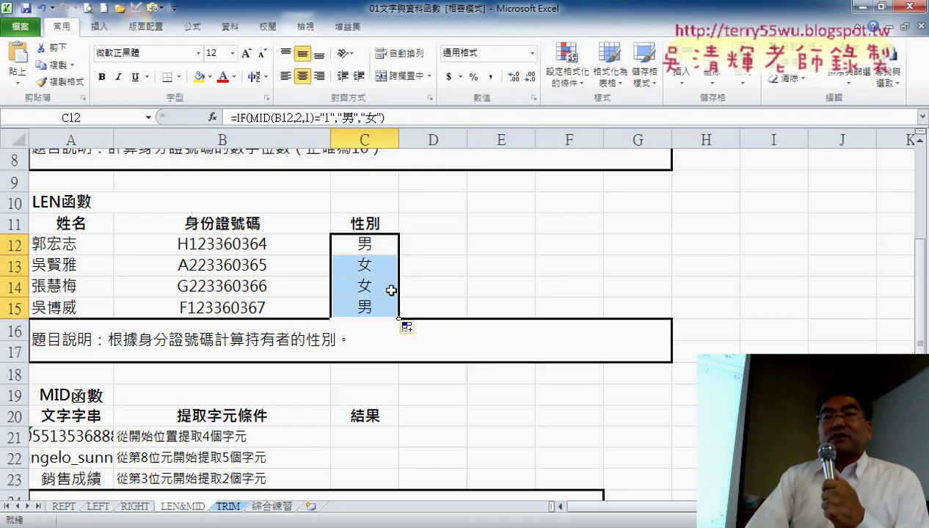
left_click(237, 118)
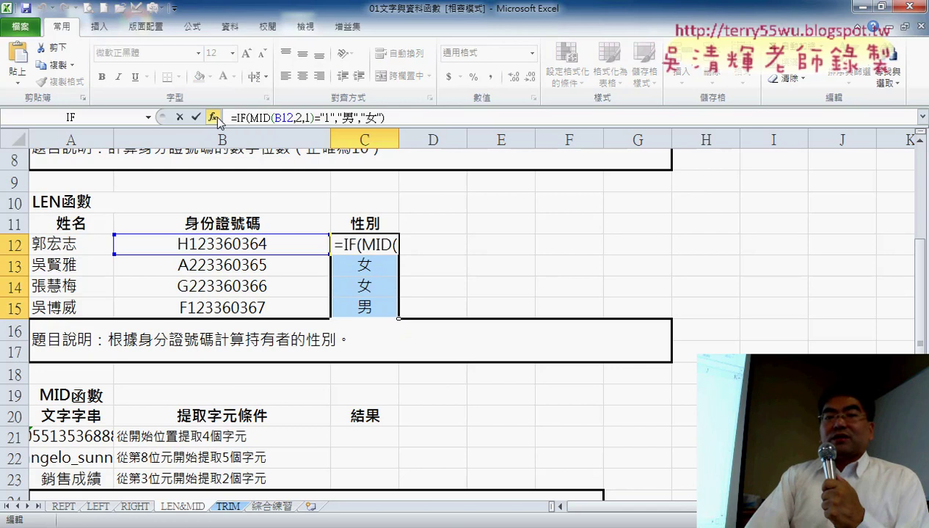
left_click(214, 117)
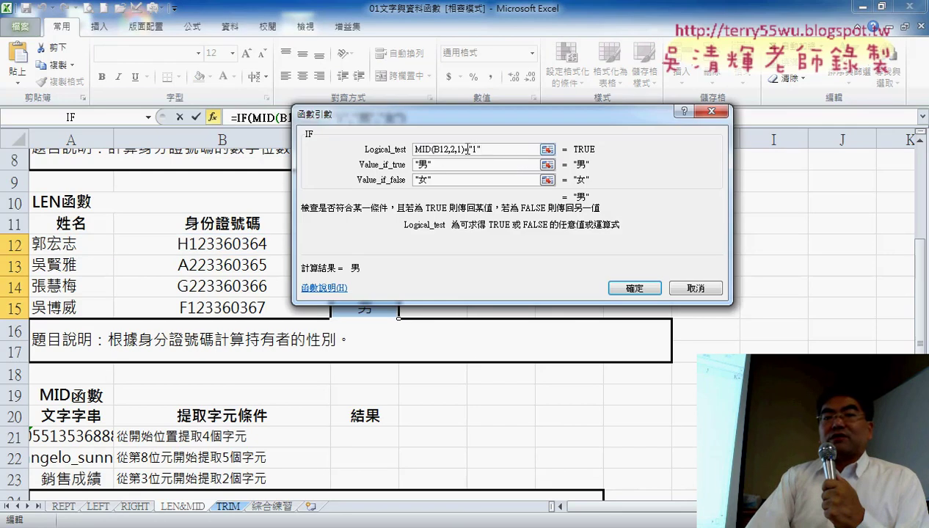
left_click_drag(467, 149, 482, 149)
left_click(487, 149)
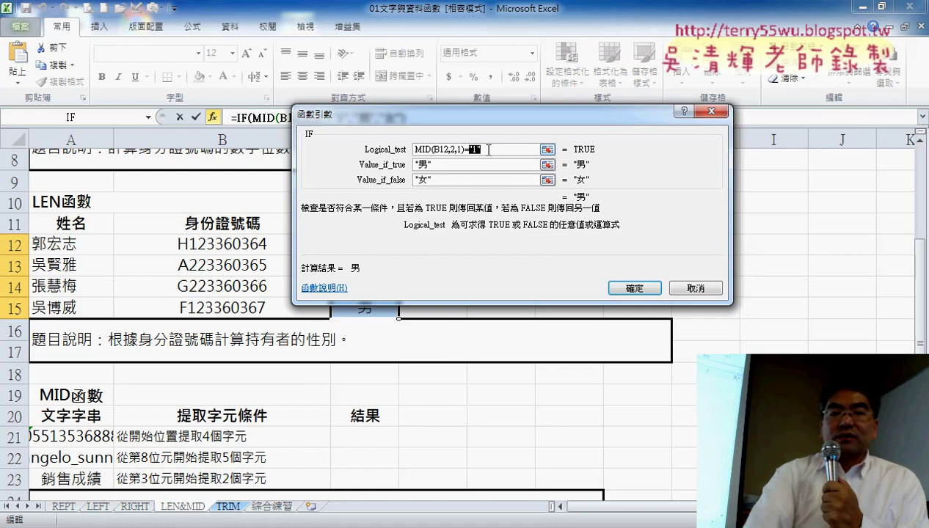
Step: Revert the test to an unquoted 1, previewing FALSE and 女, and highlight MID(B12,2,1)
type("\"")
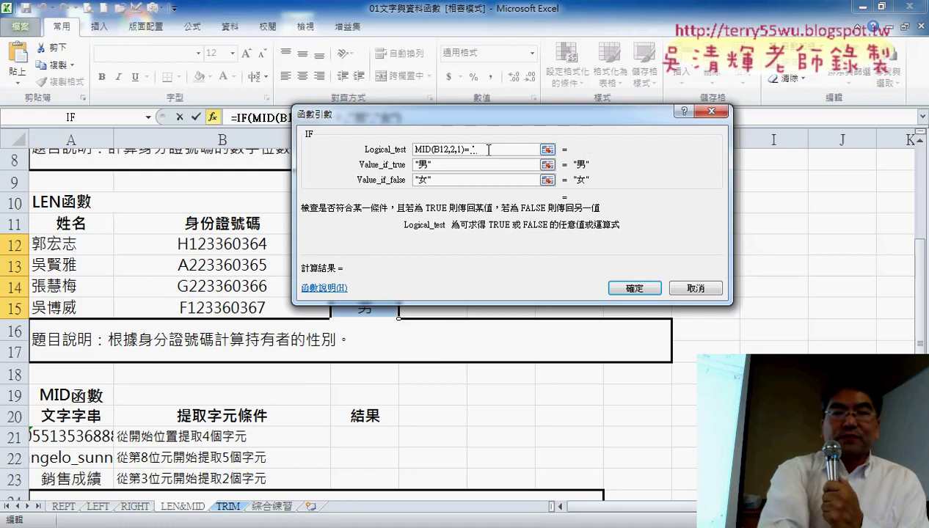
key("Return")
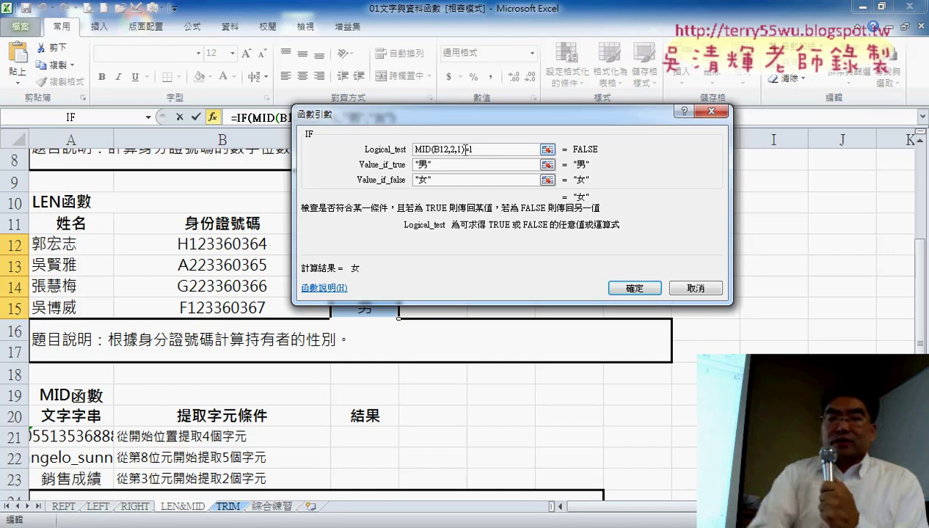
left_click_drag(465, 150, 413, 151)
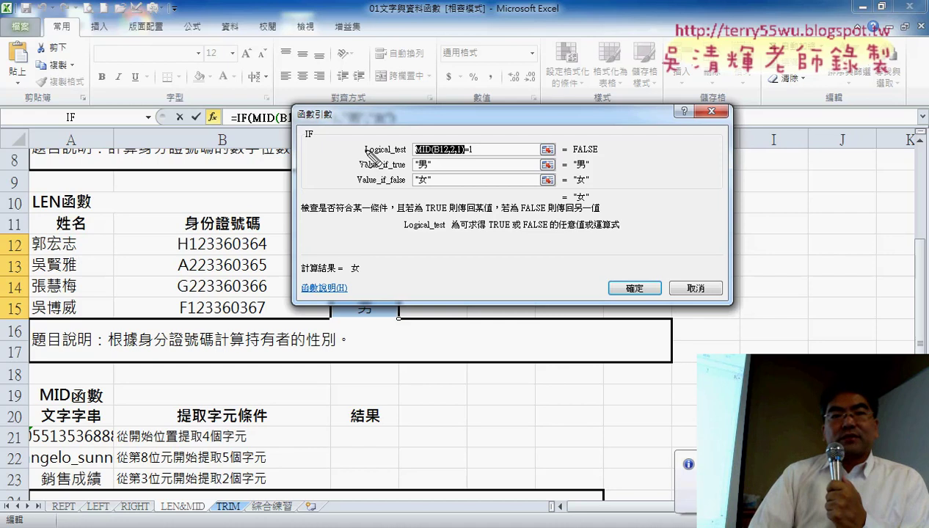
Step: Mark up the IF test with screen annotations, then clear them
mouse_move(306, 50)
left_mouse_down()
mouse_move(324, 72)
mouse_move(334, 121)
left_mouse_up()
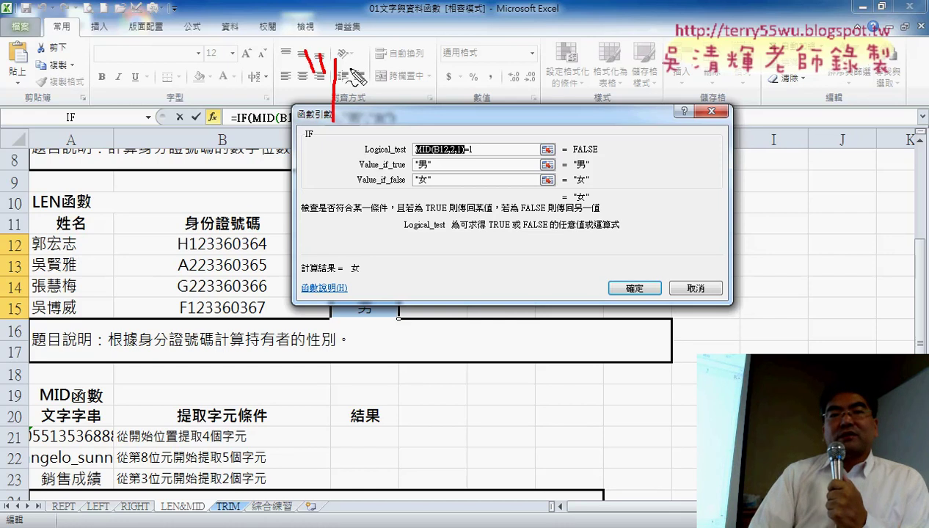
mouse_move(351, 46)
left_mouse_down()
mouse_move(364, 79)
mouse_move(410, 98)
mouse_move(405, 107)
left_mouse_up()
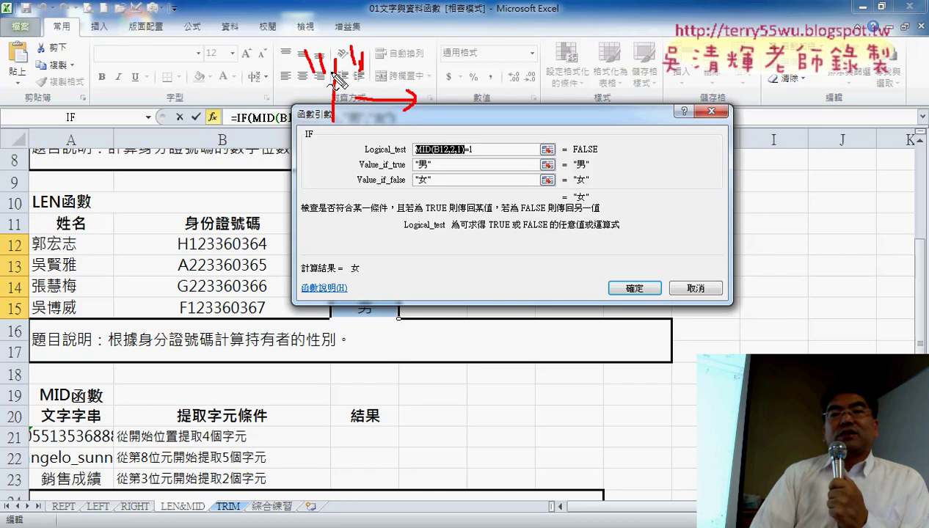
left_click_drag(437, 60, 438, 124)
left_click_drag(298, 129, 343, 130)
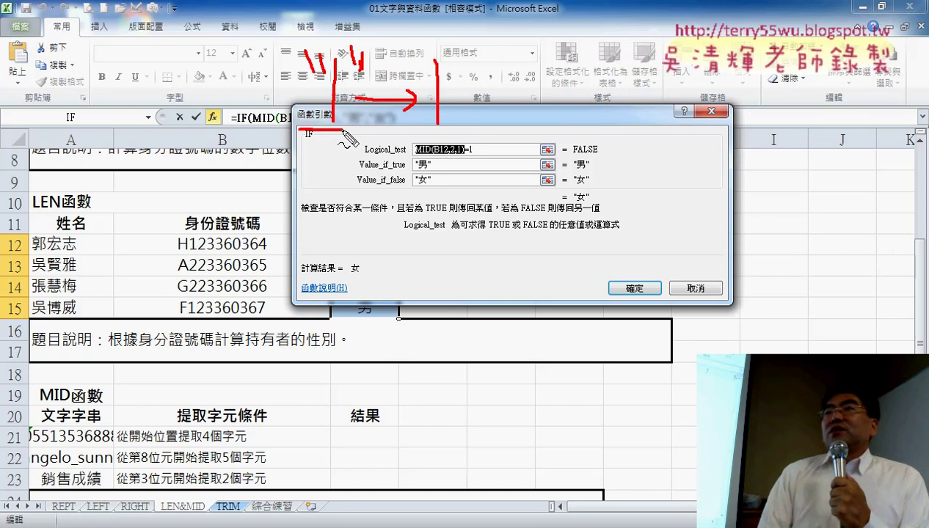
left_click_drag(422, 133, 461, 134)
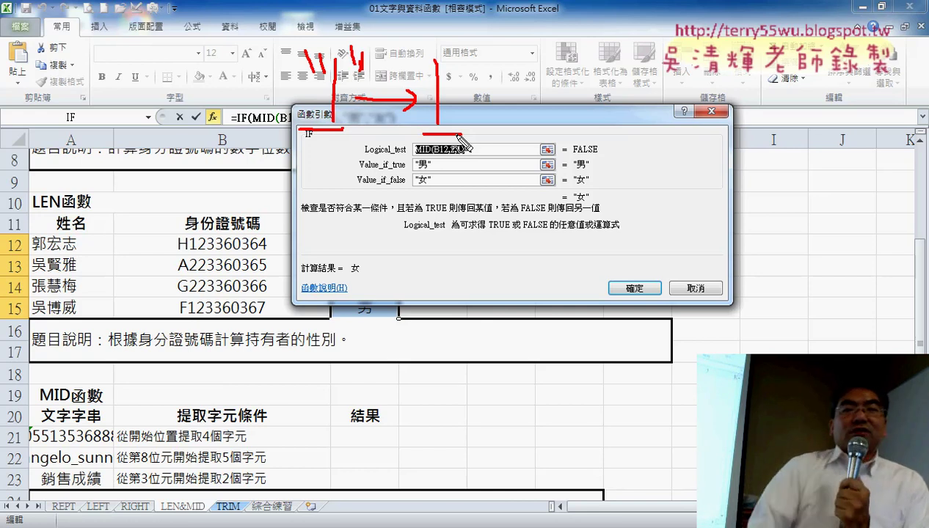
key("Escape")
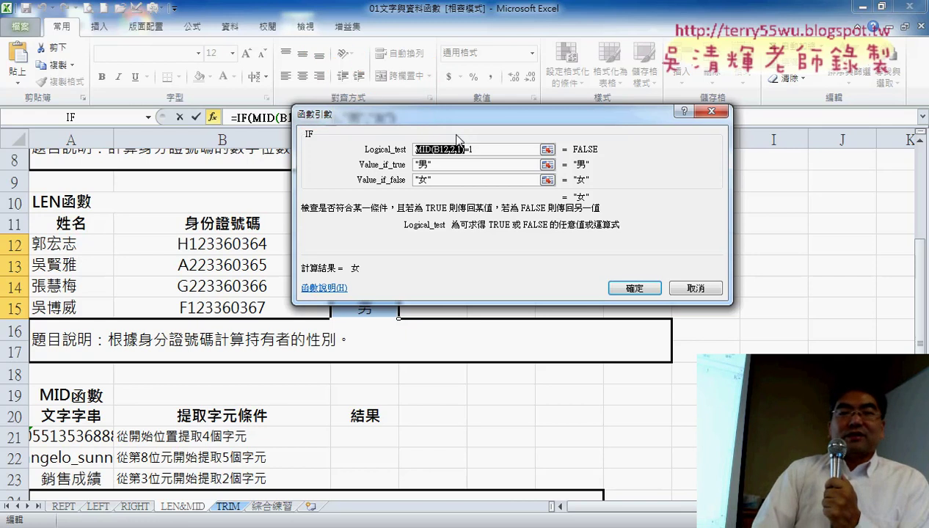
Step: Discard the IF edit and browse the Text function category for a new function in D11
left_click(695, 288)
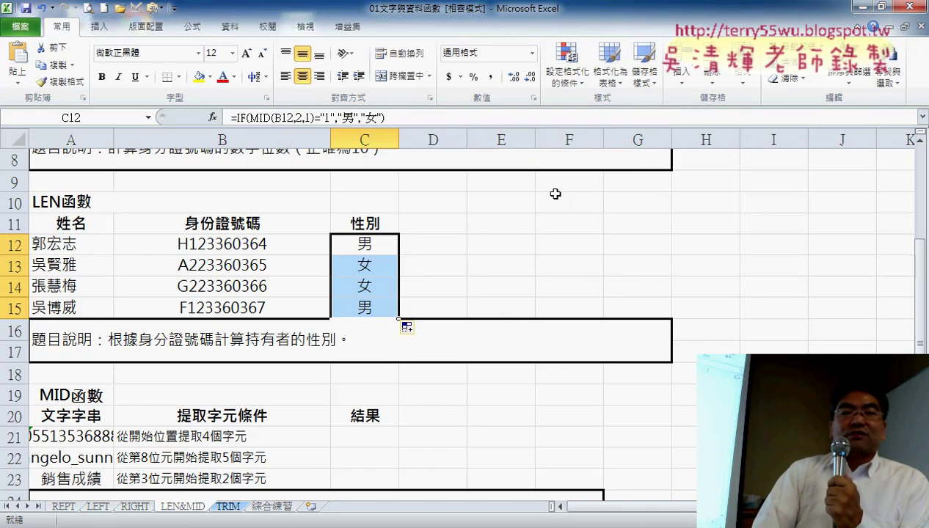
left_click(452, 227)
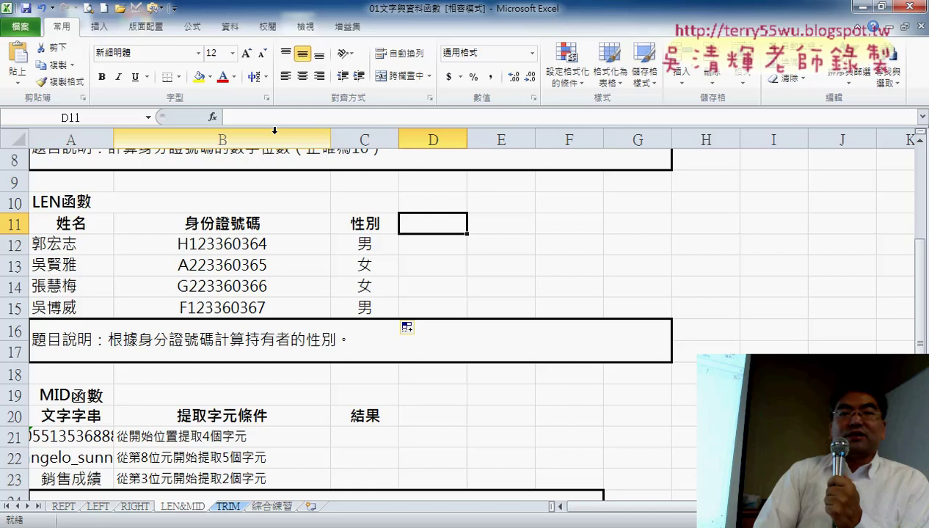
left_click(212, 117)
left_click_drag(470, 95, 448, 52)
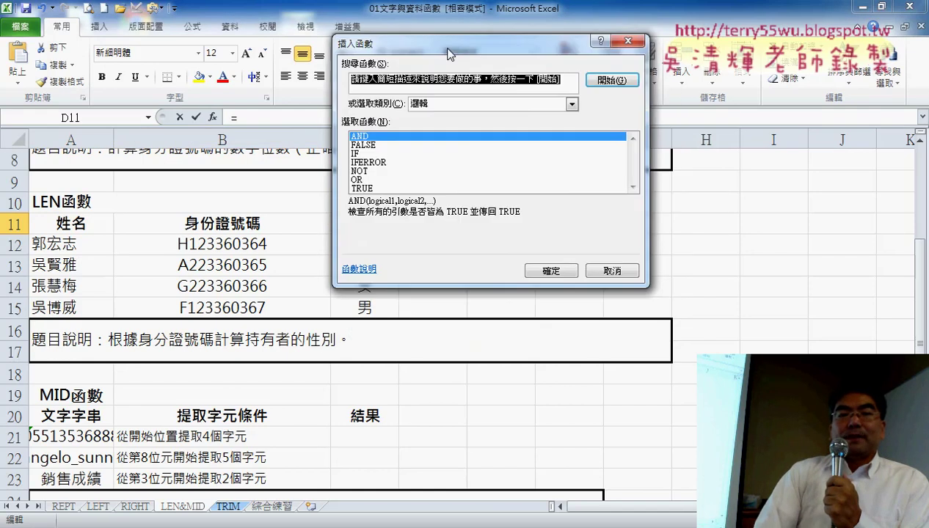
left_click(470, 103)
left_click(484, 186)
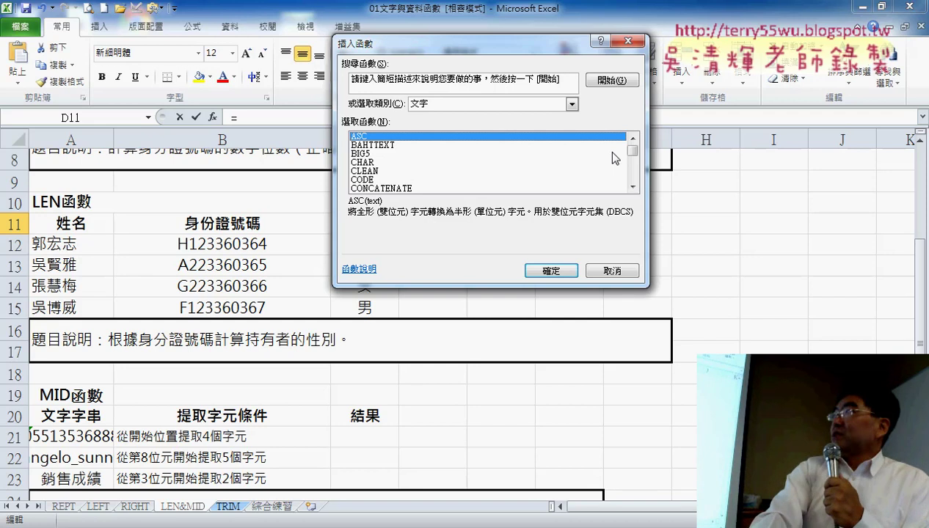
Step: Read text function descriptions (CHAR, CODE, VALUE), close without inserting, and select C12
key("Down")
key("Down")
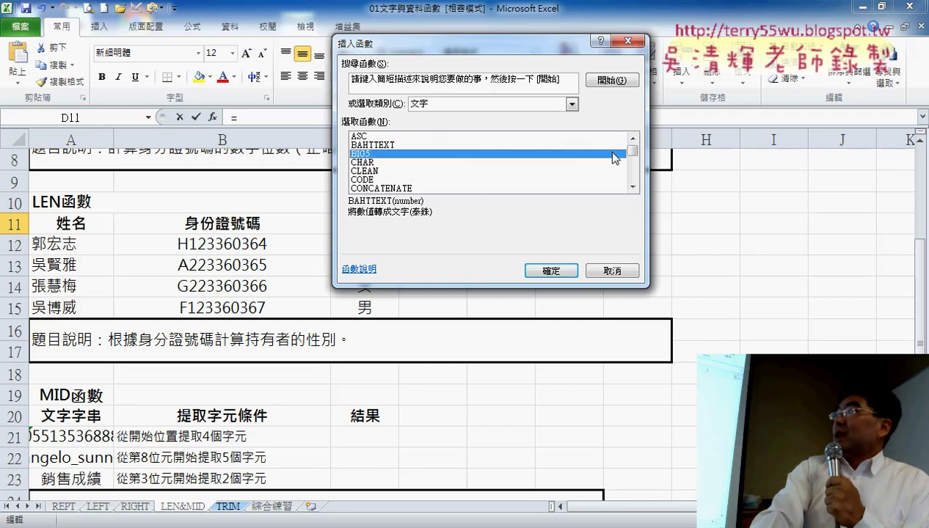
key("Down")
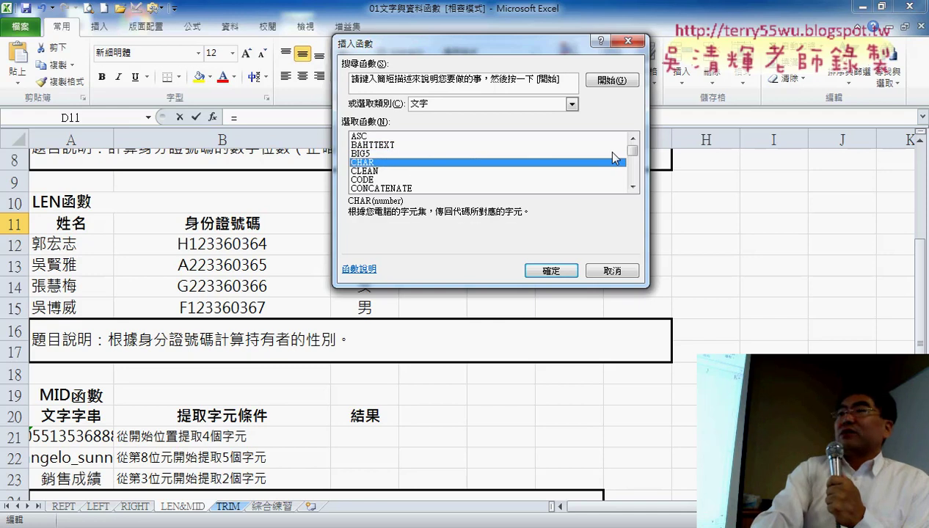
key("Down")
key("Down")
key("Down")
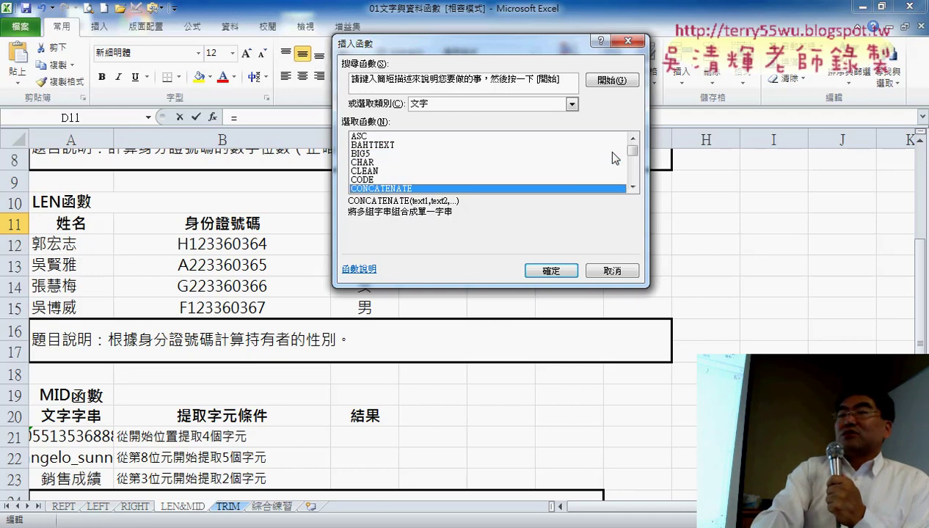
key("Down")
key("Down")
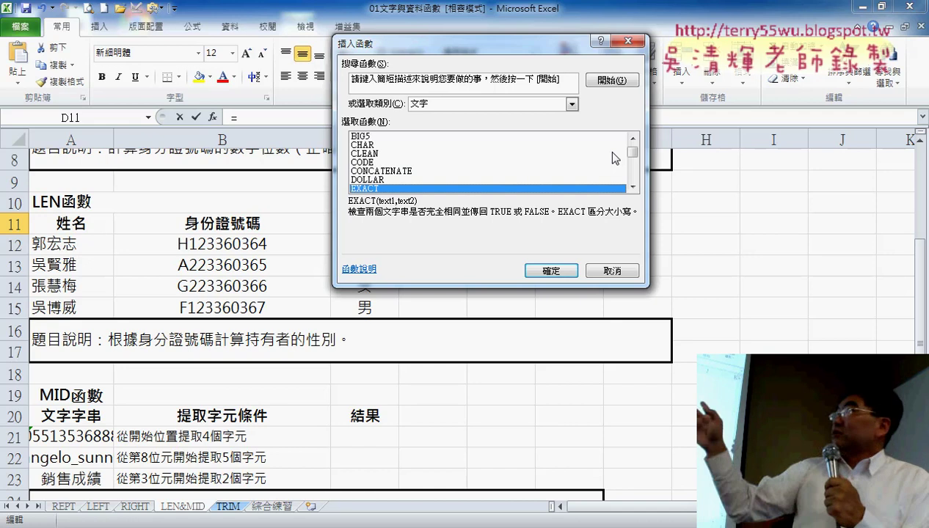
key("Down")
key("Down")
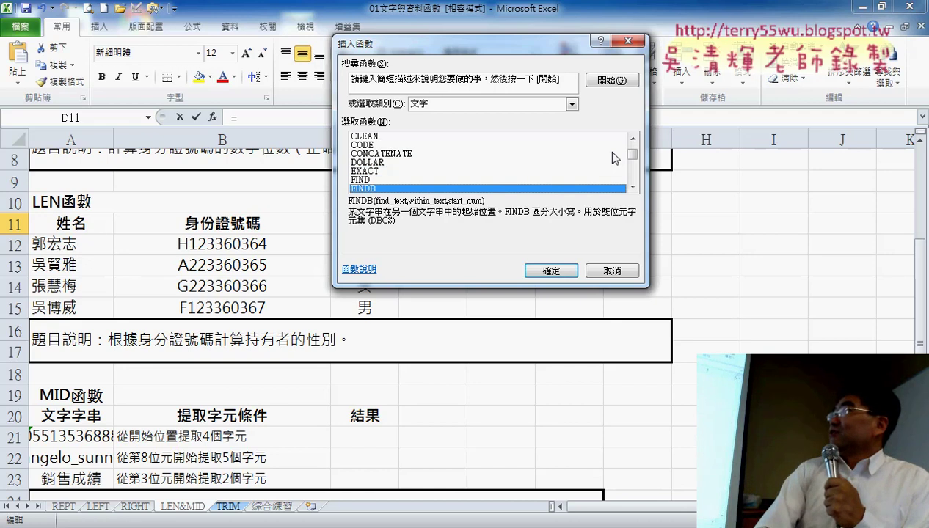
left_click_drag(632, 154, 642, 208)
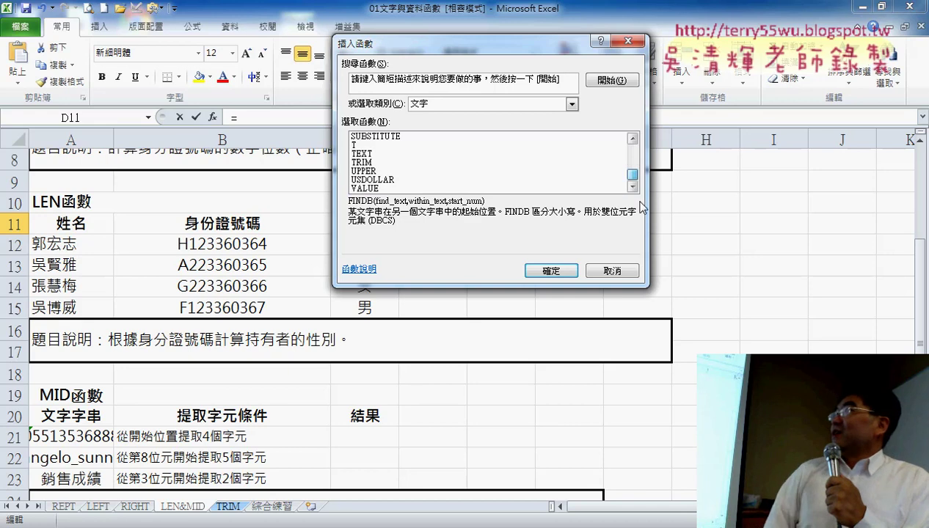
left_click(516, 189)
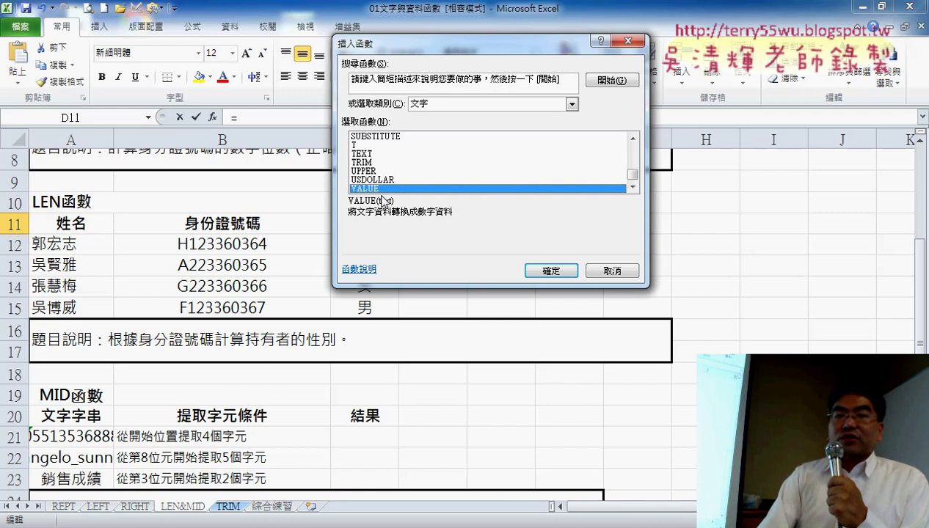
left_click(612, 271)
left_click(365, 244)
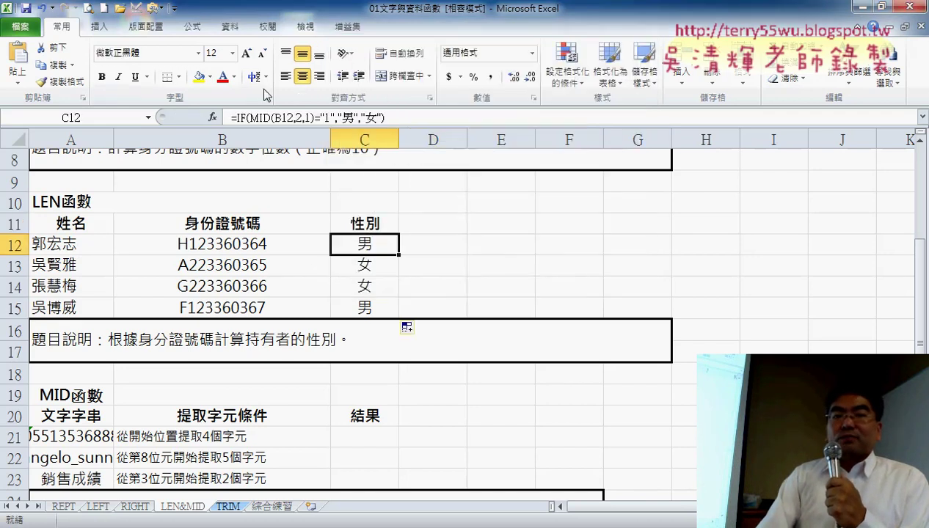
Step: In C12's IF arguments, remove the quotes around 1 in the logical test so it compares to a number
left_click(238, 117)
left_click(213, 117)
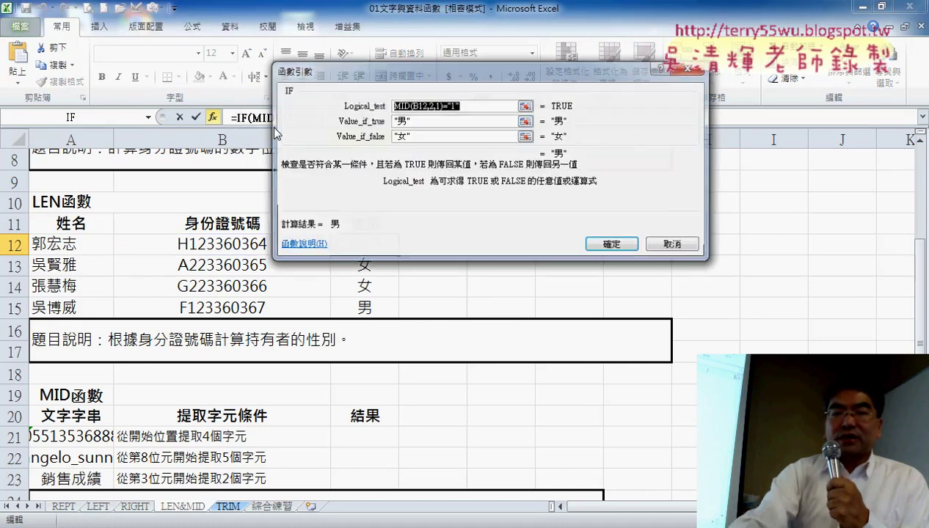
left_click(473, 105)
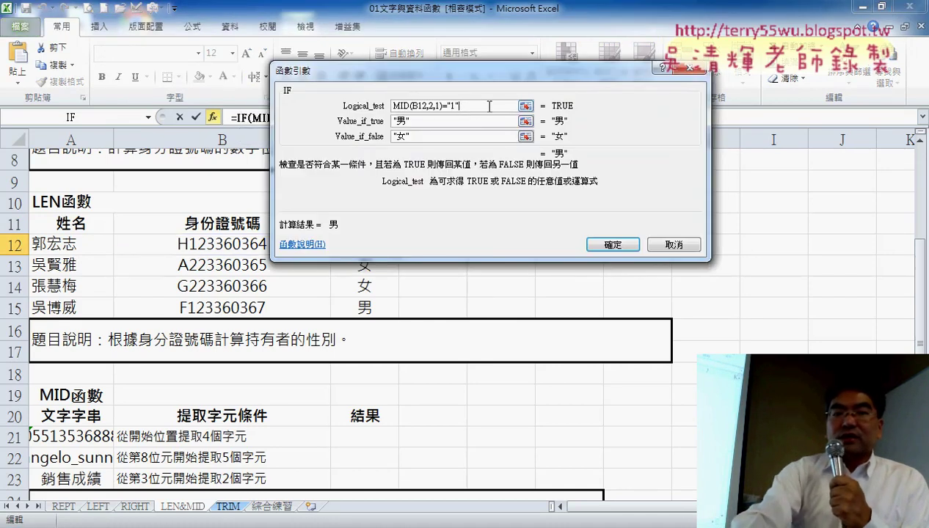
key("BackSpace")
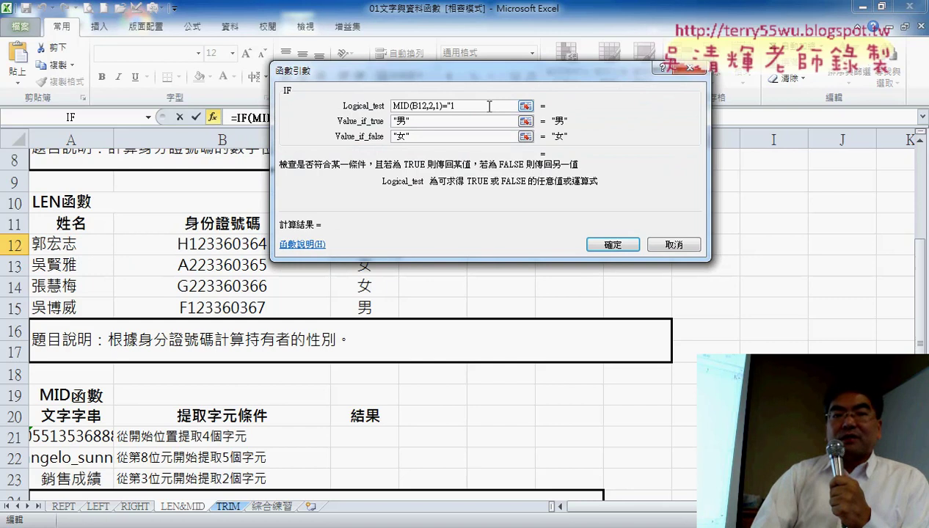
key("Left")
key("BackSpace")
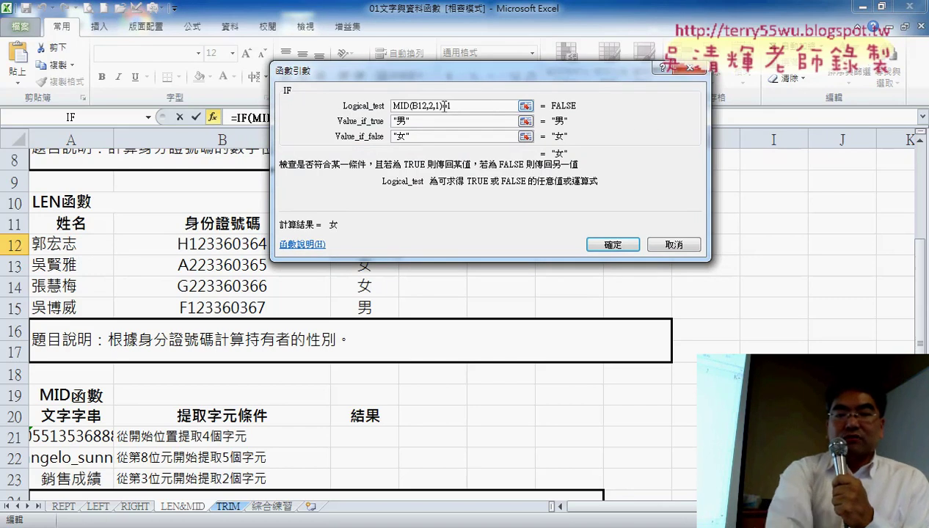
Step: Wrap the MID part in VALUE so the test reads VALUE(MID(B12,2,1))=1, and confirm
key("Home")
type("val")
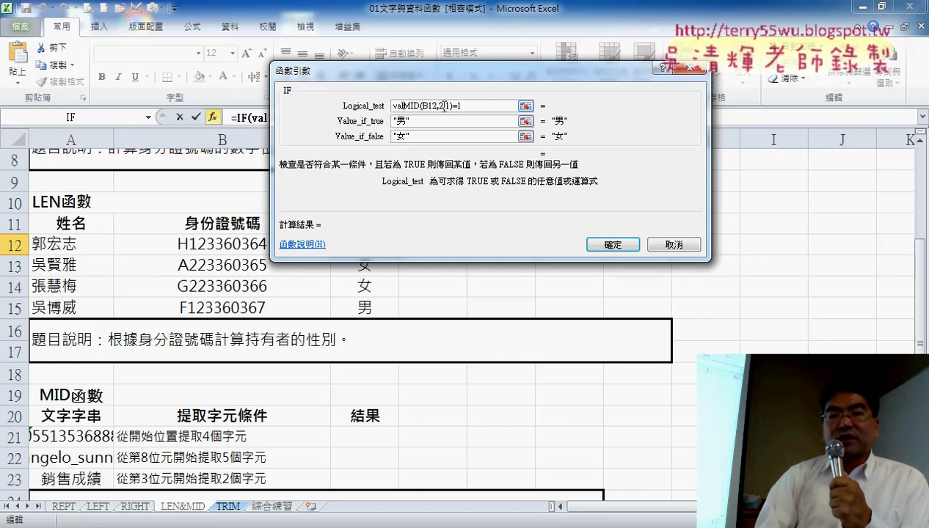
type("ue(")
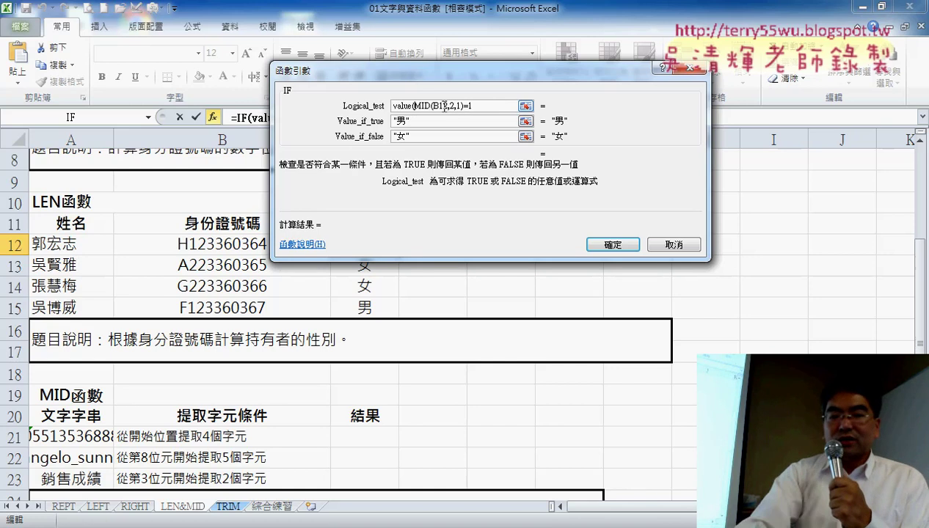
left_click(462, 106)
type(")")
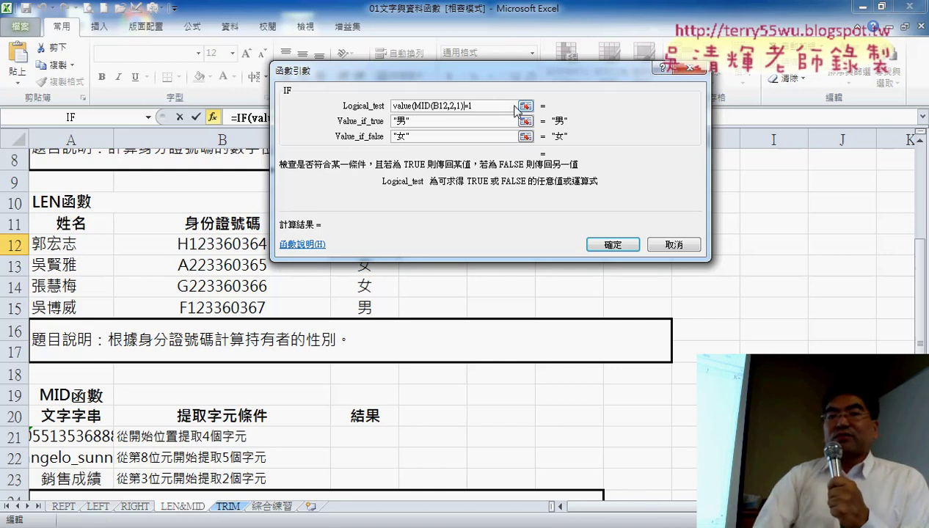
type(")")
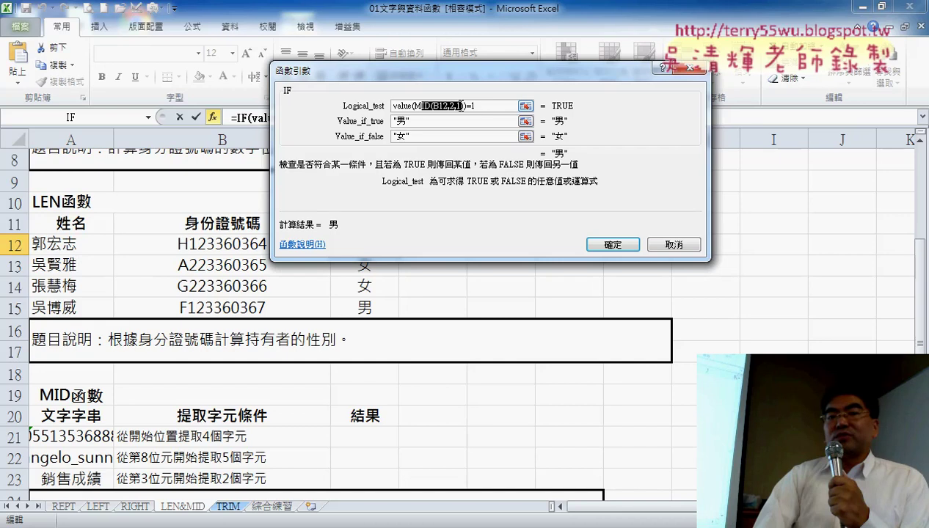
type(")")
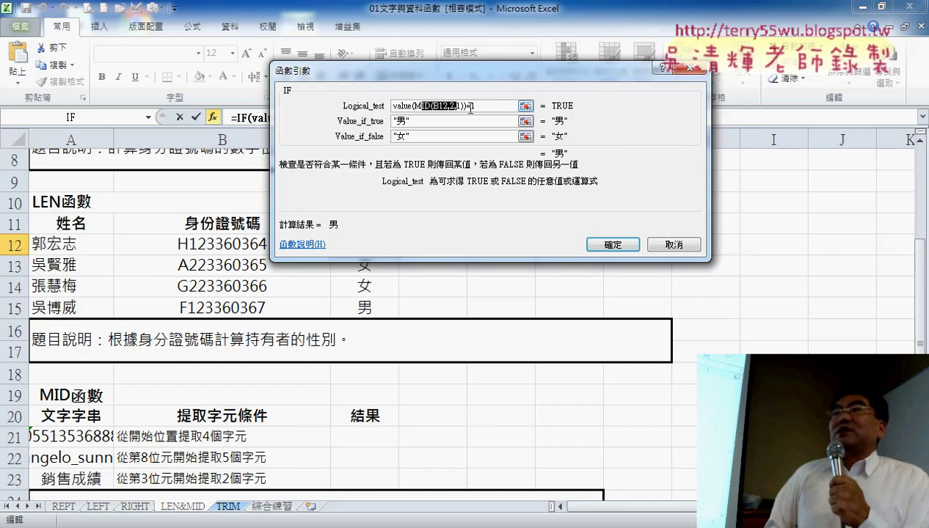
left_click(484, 106)
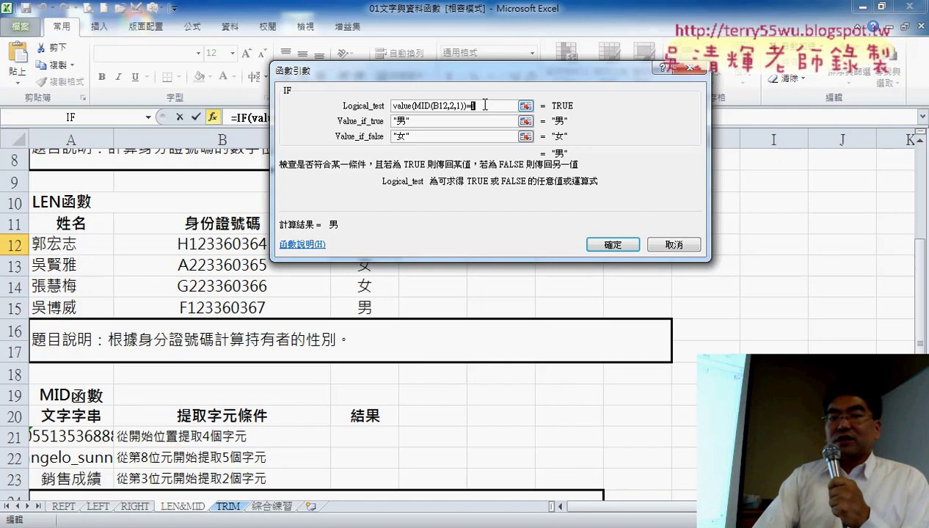
left_click(615, 245)
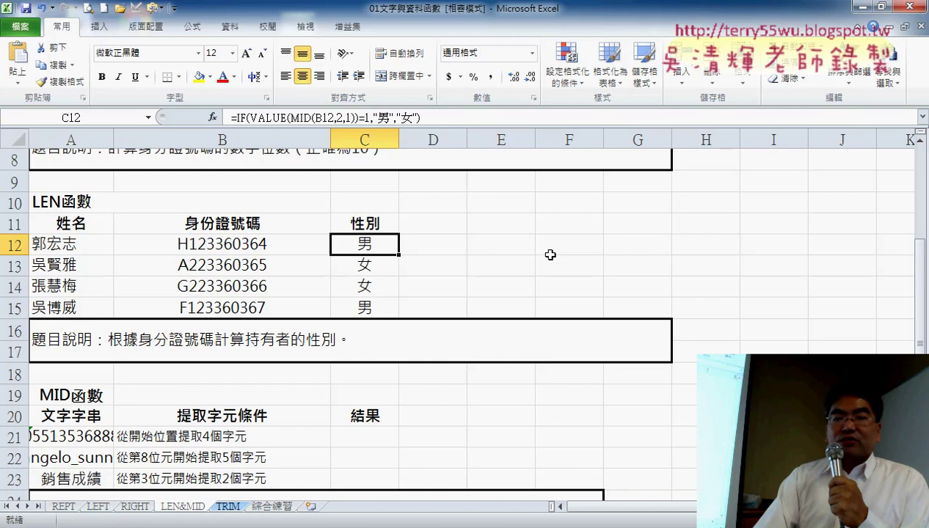
Step: Select cell C21 and insert the MID function there
scroll(550, 255, "down", 2)
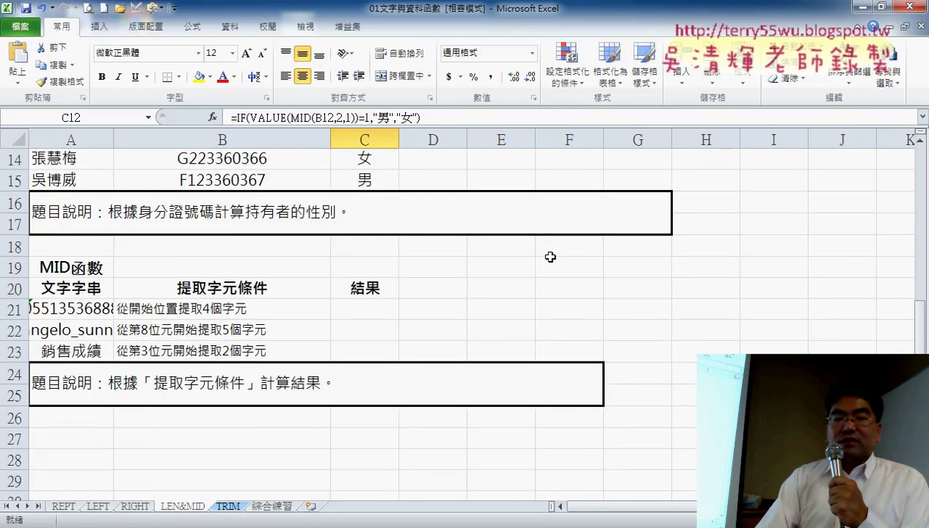
scroll(550, 254, "down", 1)
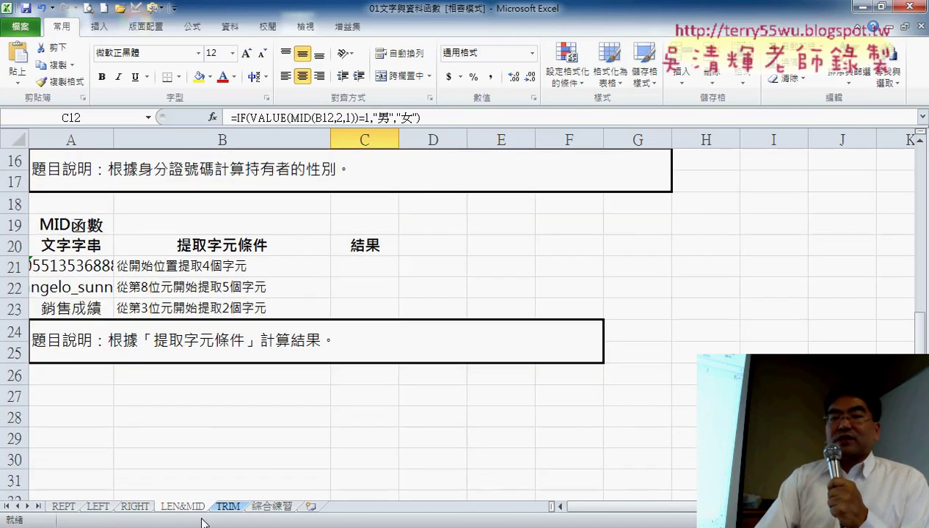
left_click(382, 267)
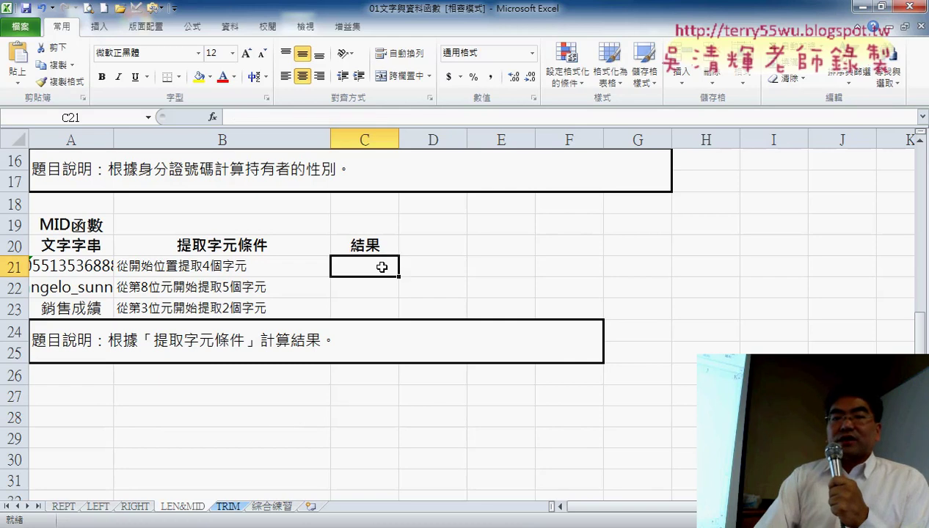
left_click(212, 117)
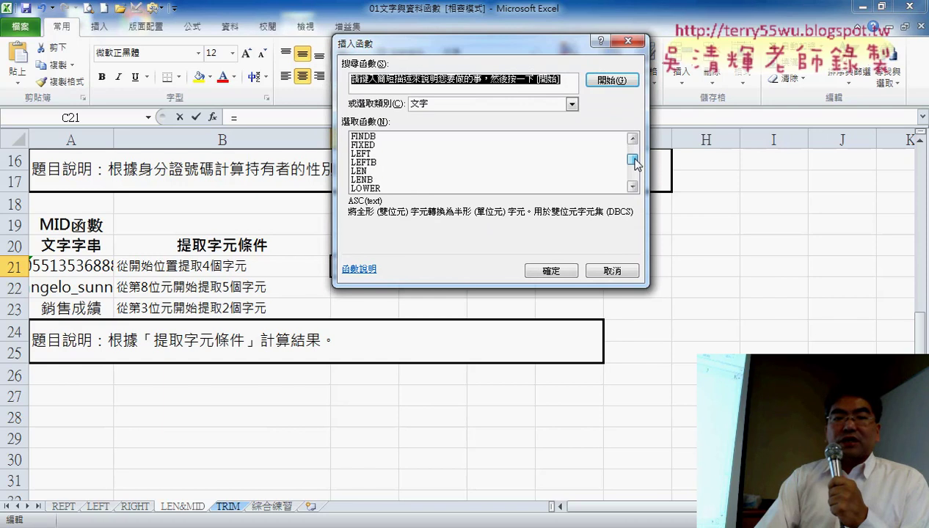
left_click_drag(633, 154, 633, 166)
left_click(409, 171)
double_click(409, 172)
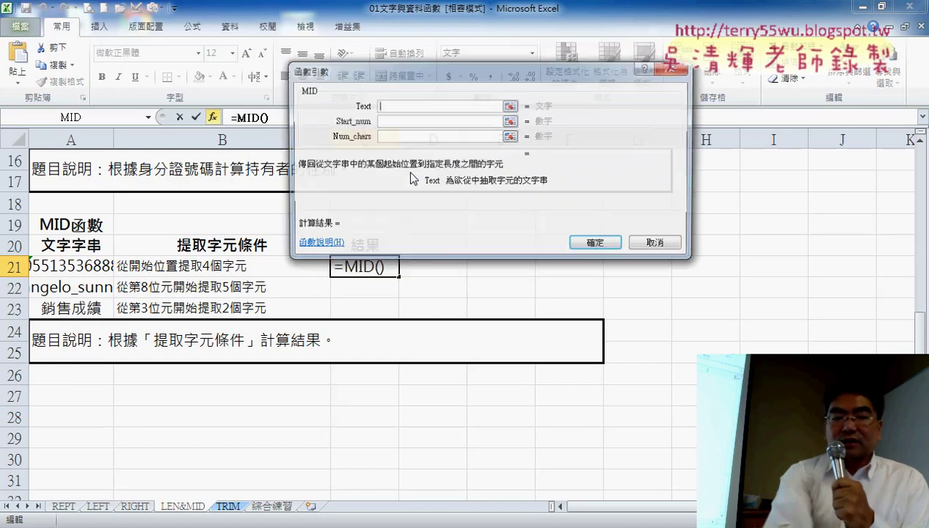
Step: Give MID the arguments A21, 1 and 4, then widen column C to show the formula
left_click(107, 260)
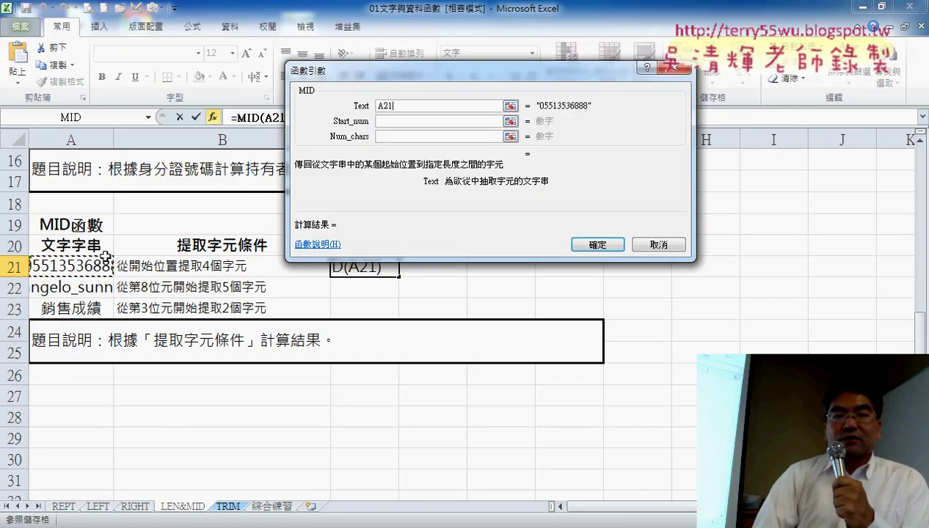
left_click(391, 120)
type("1")
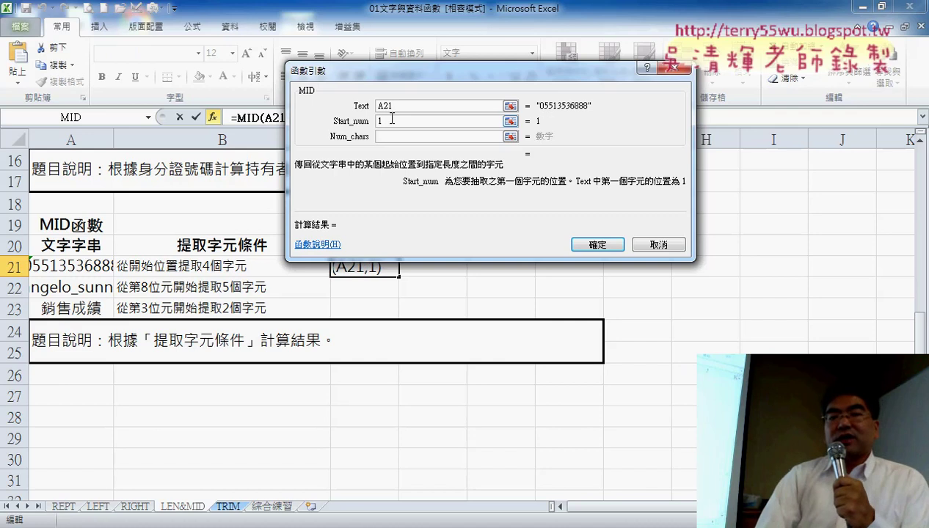
left_click(395, 136)
type("4")
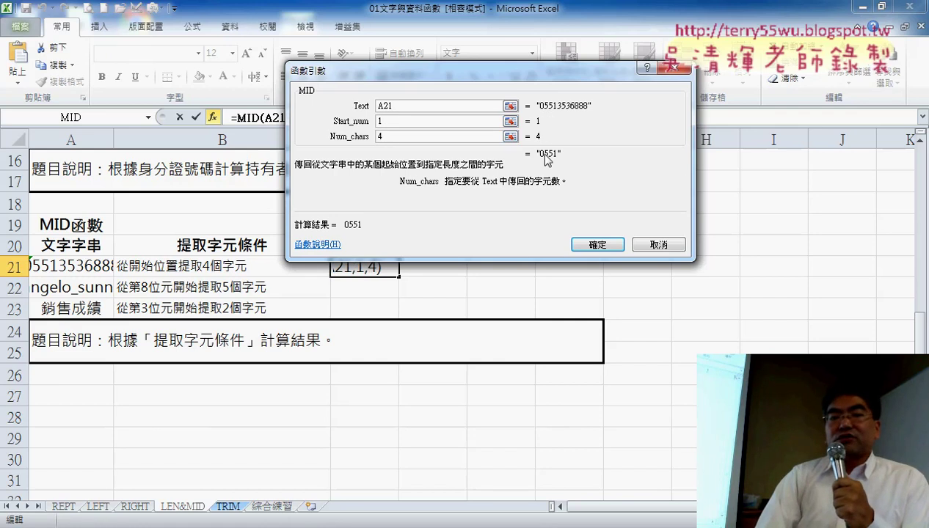
left_click(597, 245)
left_click_drag(400, 140, 458, 141)
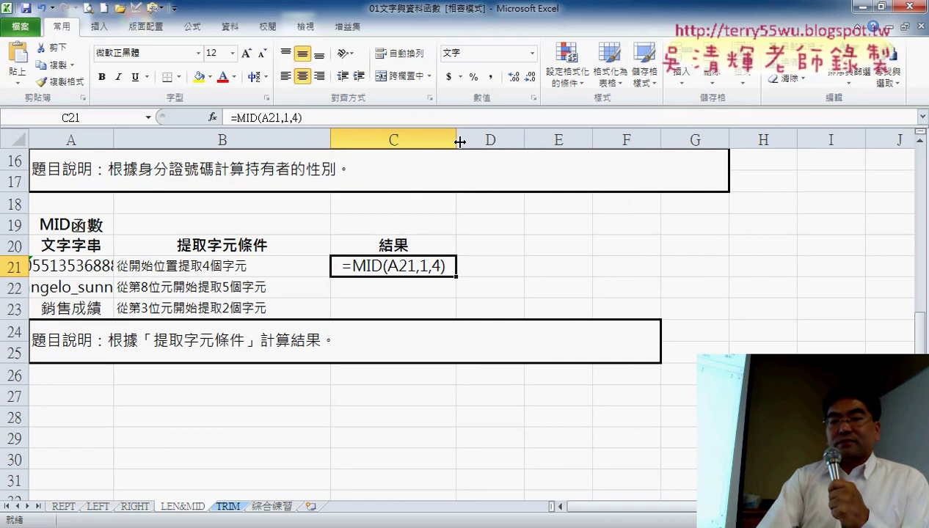
scroll(546, 209, "down", 1)
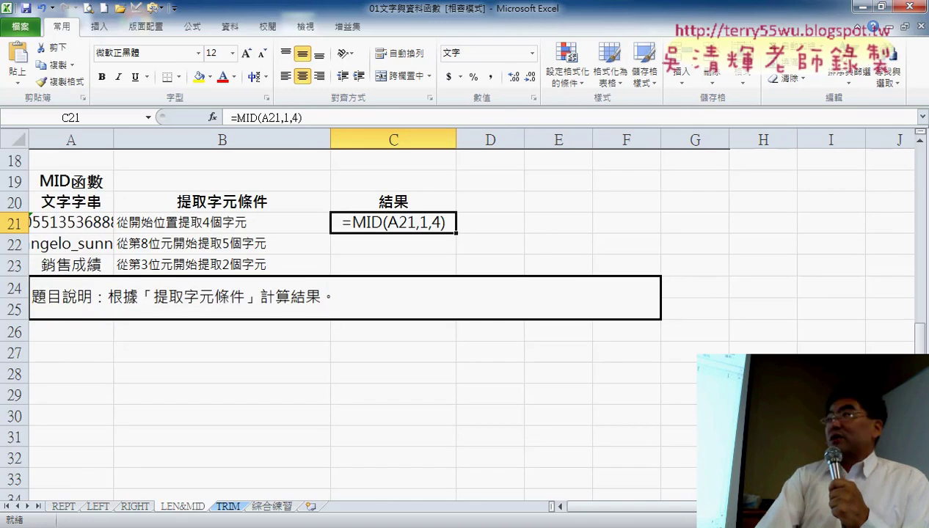
scroll(647, 314, "up", 2)
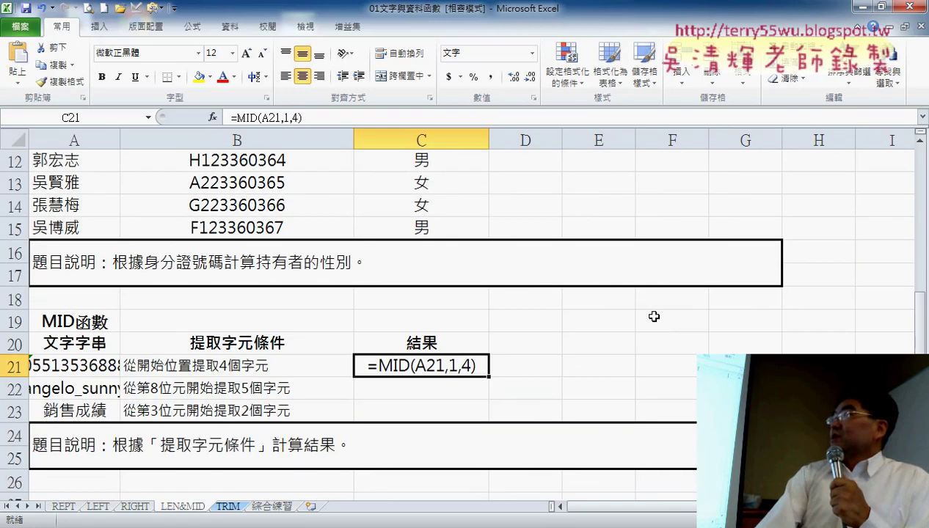
scroll(647, 314, "down", 1)
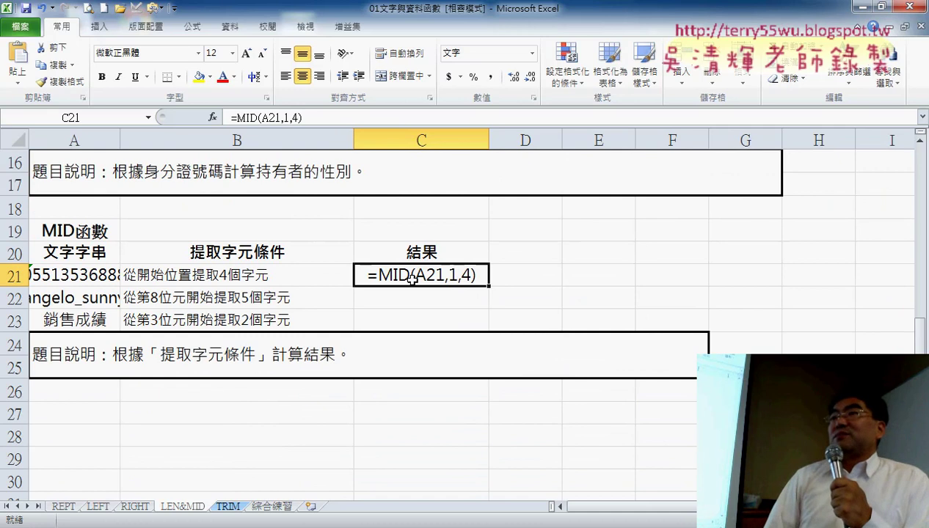
scroll(560, 275, "down", 1)
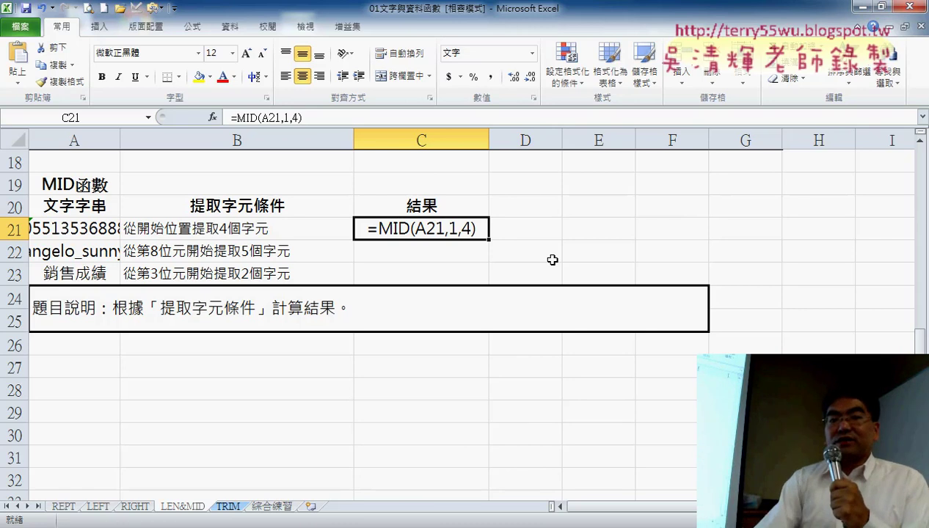
Step: Change C21's cell format from Text to General
right_click(456, 230)
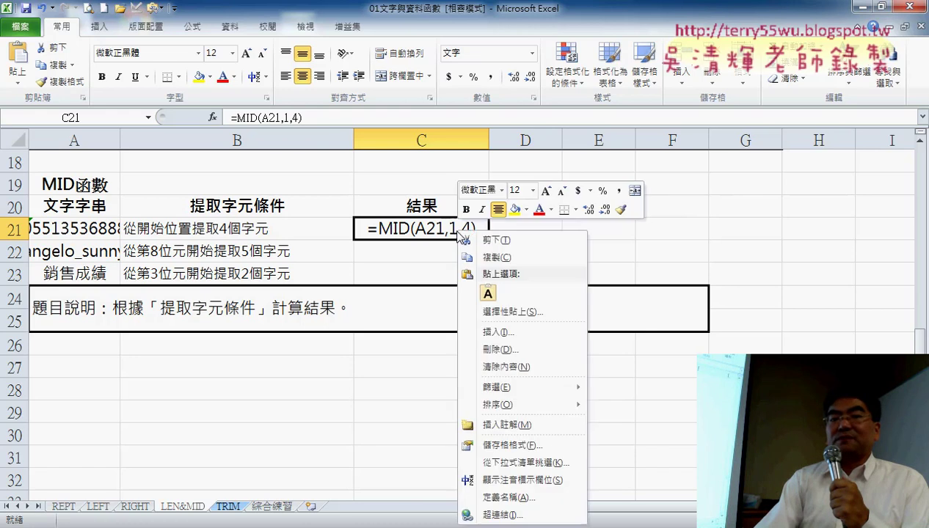
left_click(513, 447)
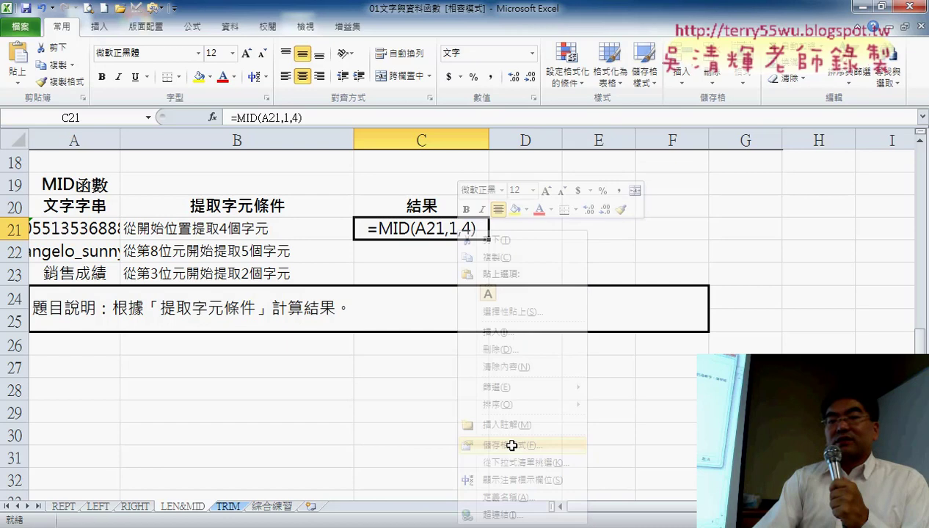
left_click_drag(535, 229, 723, 85)
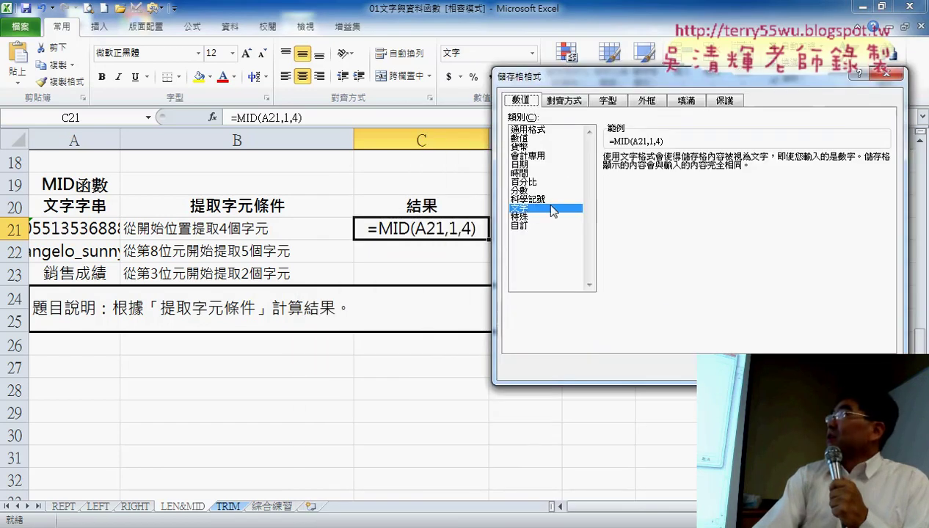
left_click(548, 131)
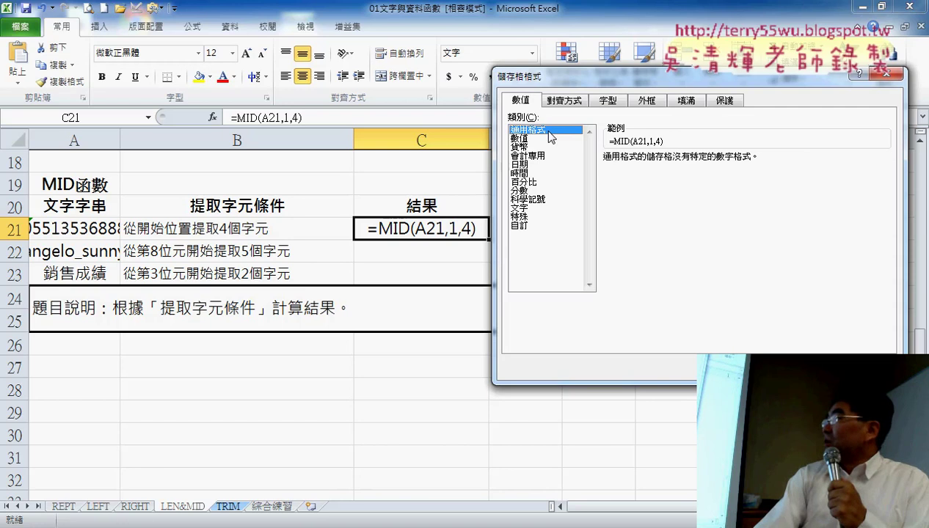
left_click_drag(556, 77, 486, 62)
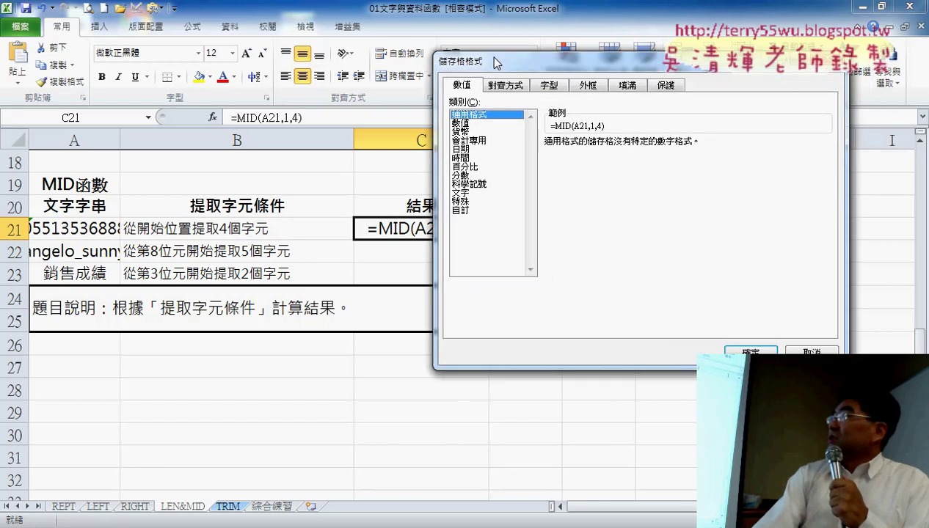
left_click(725, 353)
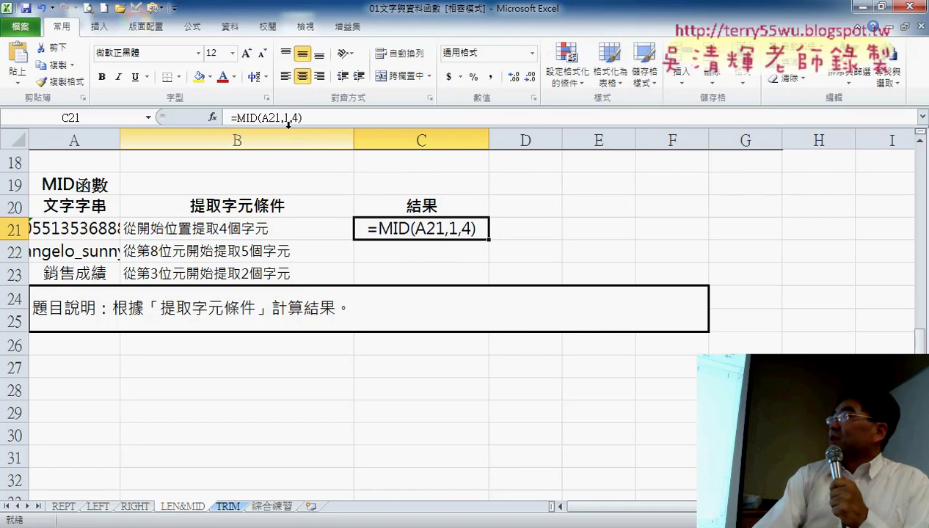
Step: Re-enter C21's MID formula so it shows 0551, then fill it down to C23
left_click(252, 117)
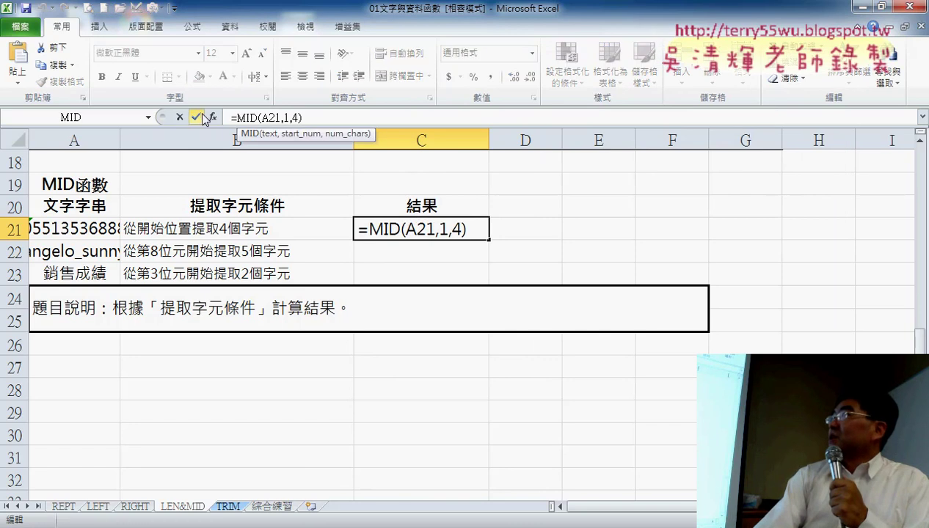
left_click(200, 116)
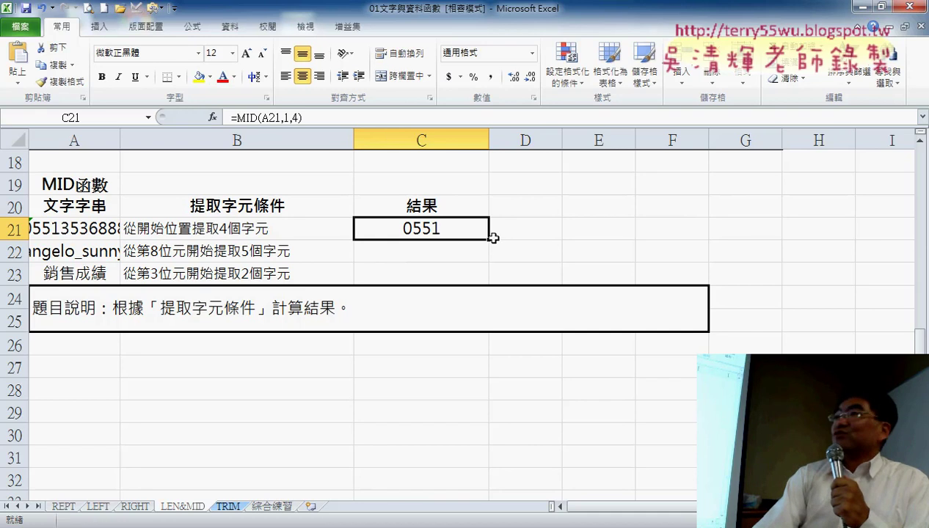
left_click_drag(490, 240, 491, 289)
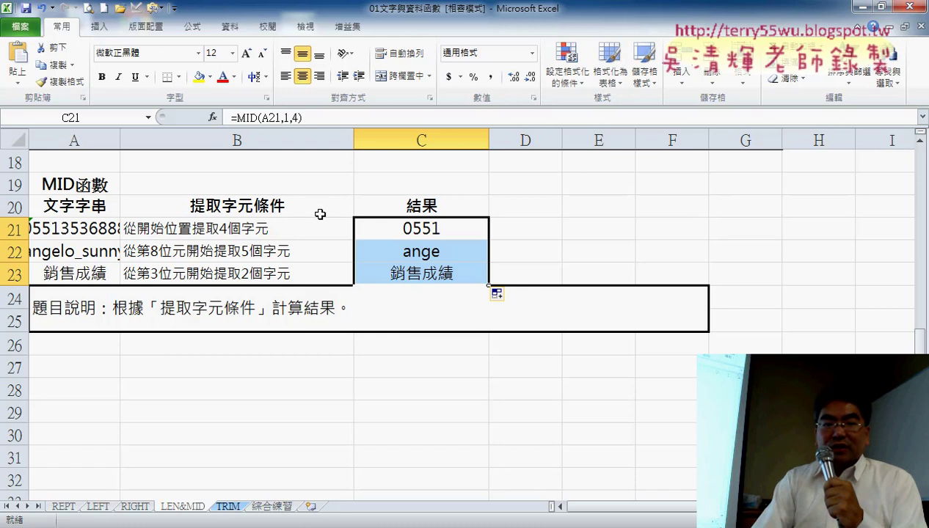
Step: On the LEFT sheet, mark up the LEFT heading, surname 吳, genders 男/女 and salutation cell D10 with ink
left_click(98, 507)
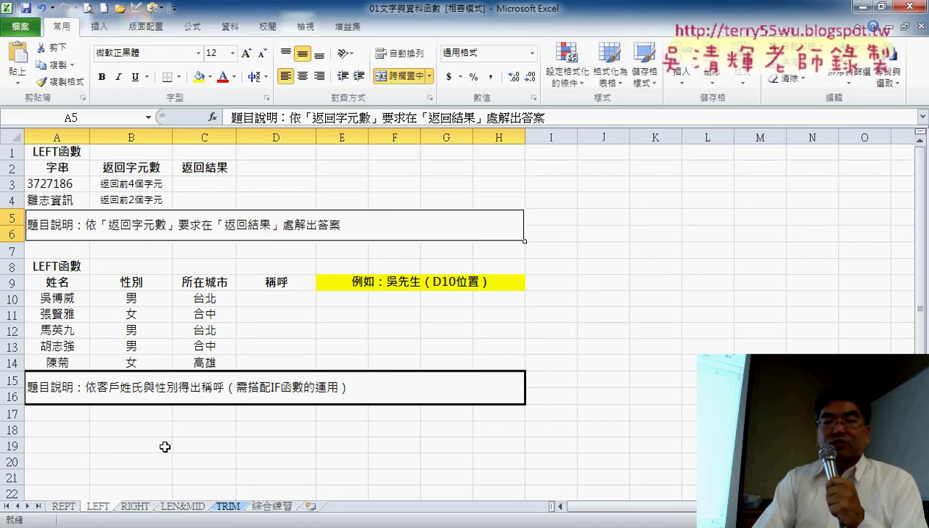
left_click(57, 265)
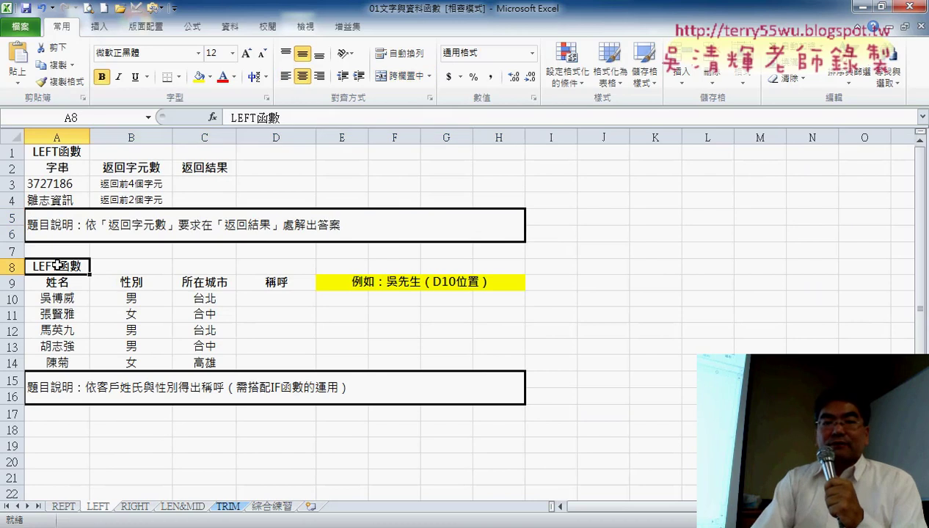
left_click(292, 296)
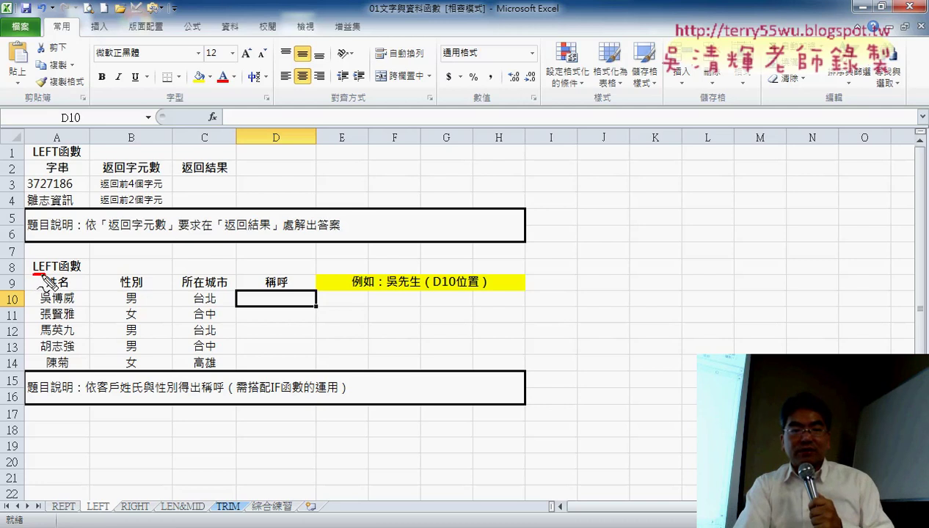
left_click_drag(33, 274, 59, 274)
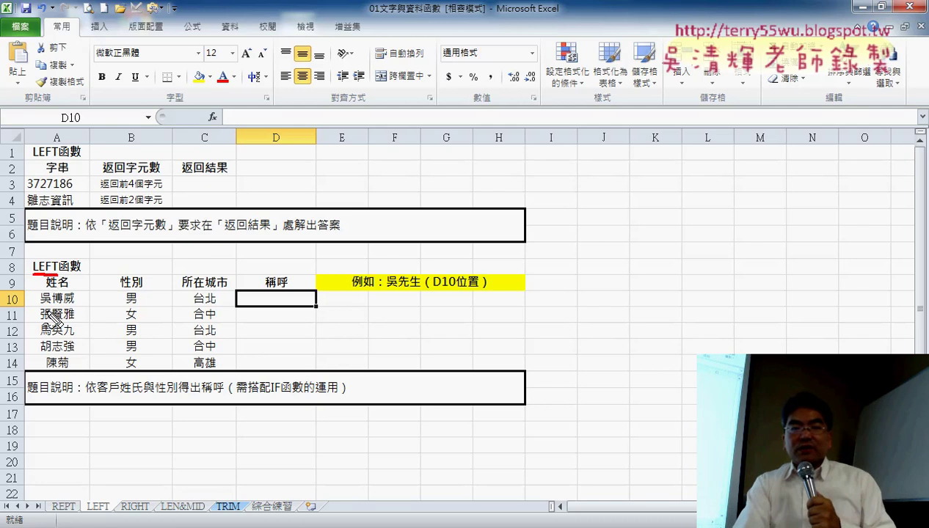
left_click_drag(41, 309, 79, 303)
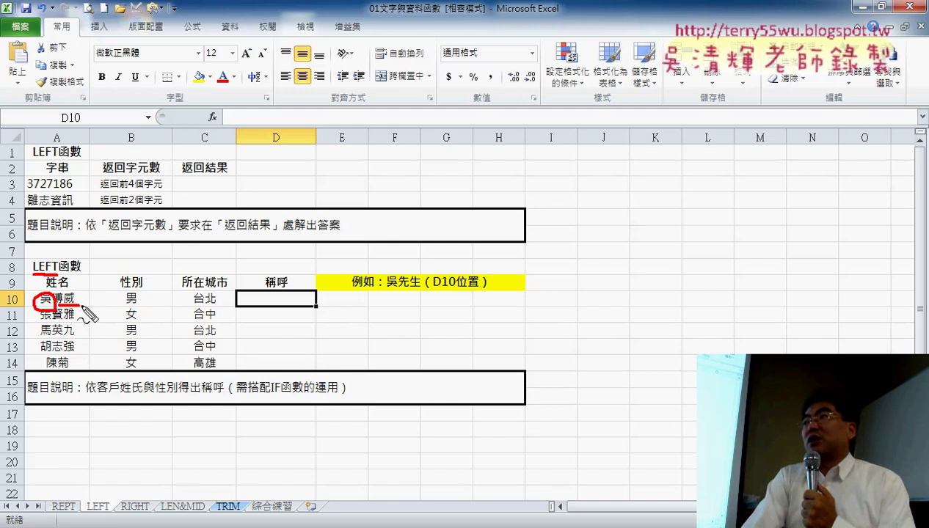
left_click_drag(144, 314, 151, 306)
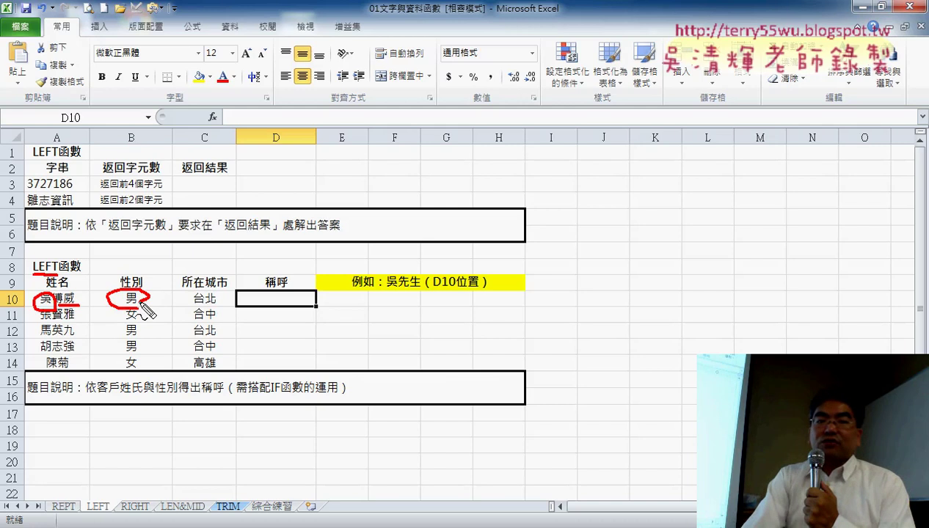
mouse_move(137, 309)
left_mouse_down()
mouse_move(152, 311)
mouse_move(144, 324)
left_mouse_up()
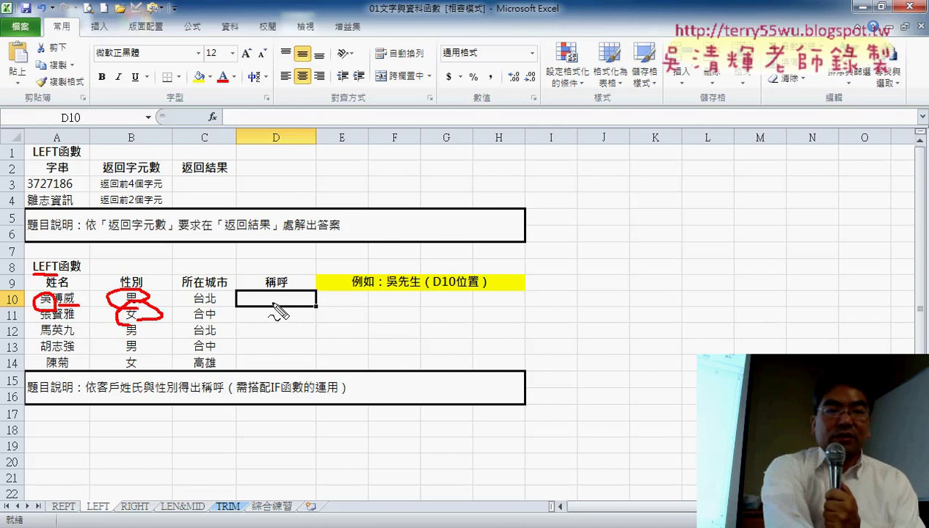
left_click_drag(284, 282, 296, 290)
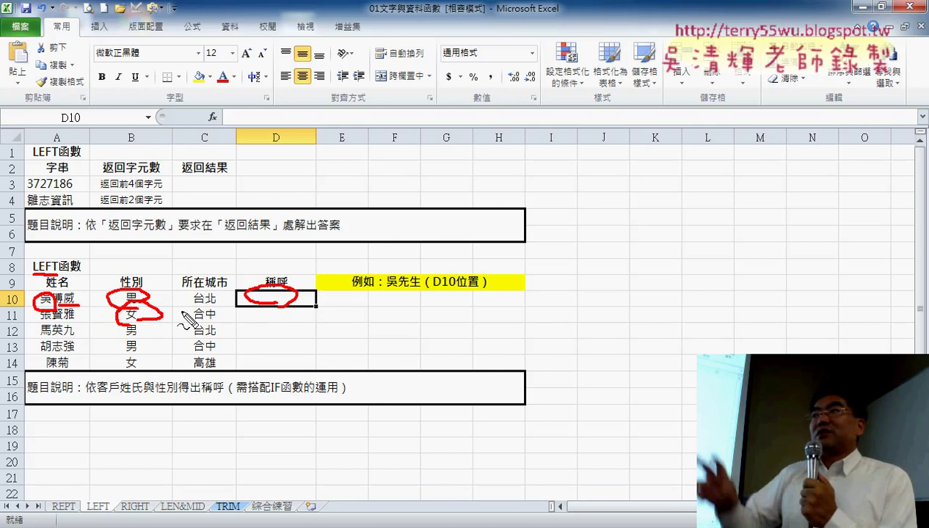
Step: Clear the ink and go to the 綜合練習 sheet, selecting E4 in the phone column
key("Escape")
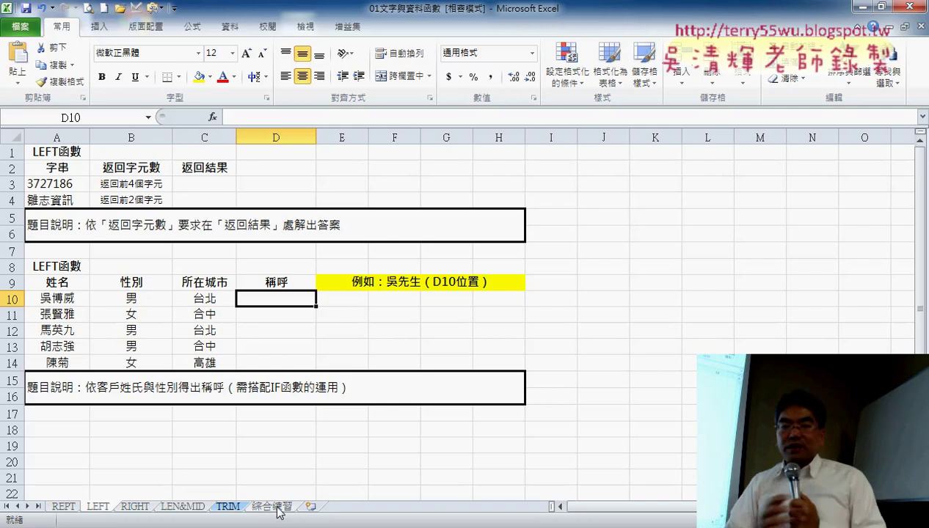
left_click(276, 508)
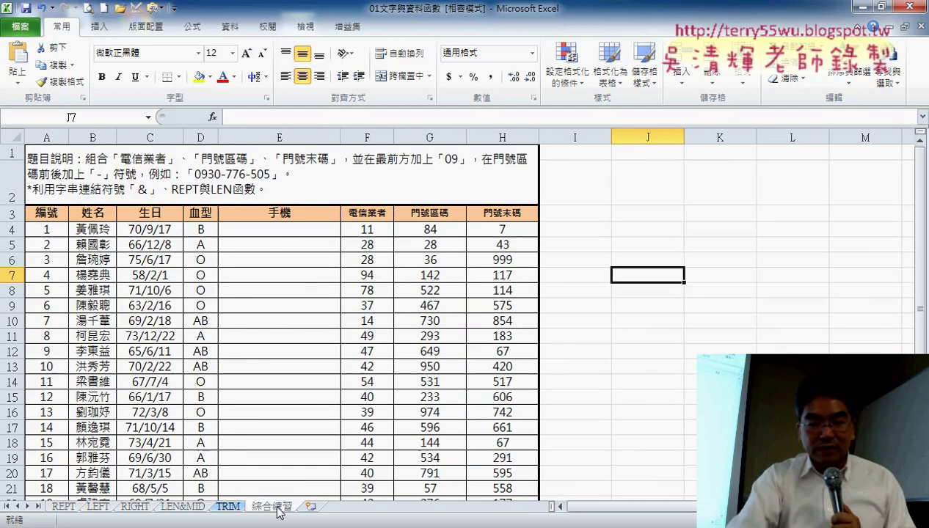
left_click(291, 232)
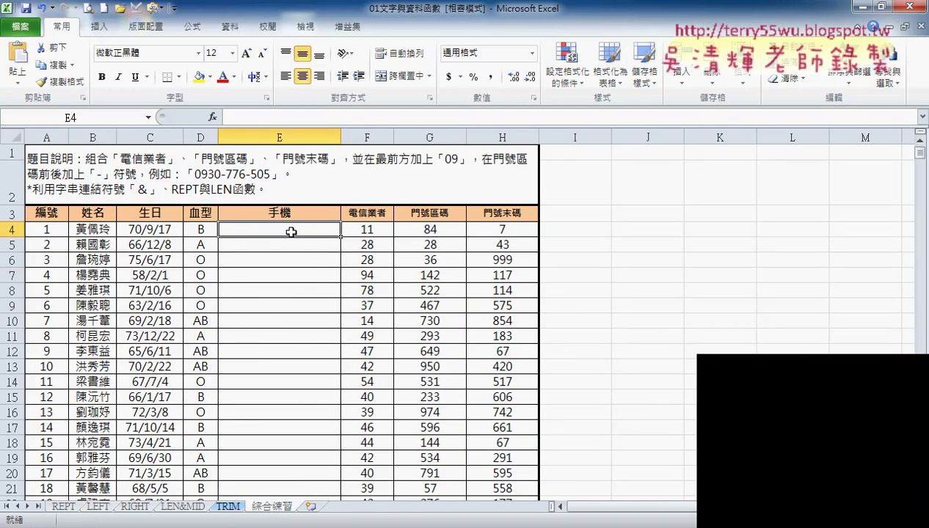